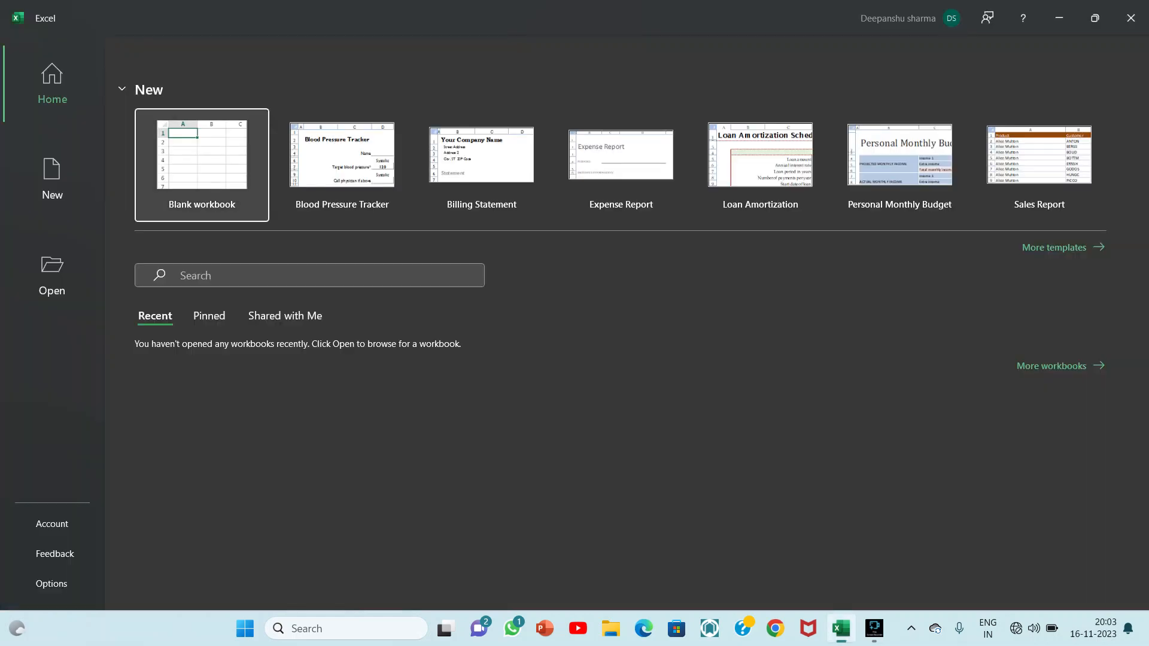
# Step: Create a blank workbook and merge and center cells A1 through G1
pyautogui.click(201, 164)
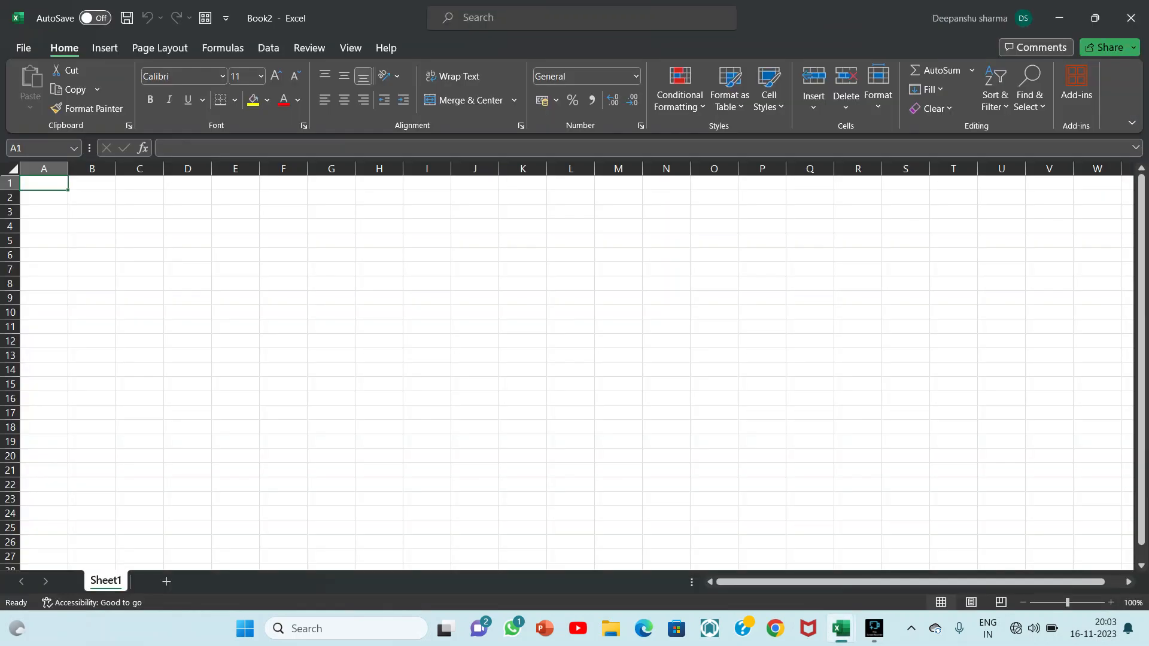
pyautogui.hotkey('shift', 'Right')
pyautogui.hotkey('shift', 'Right')
pyautogui.hotkey('shift', 'Right')
pyautogui.hotkey('shift', 'Right')
pyautogui.hotkey('shift', 'Right')
pyautogui.hotkey('shift', 'Right')
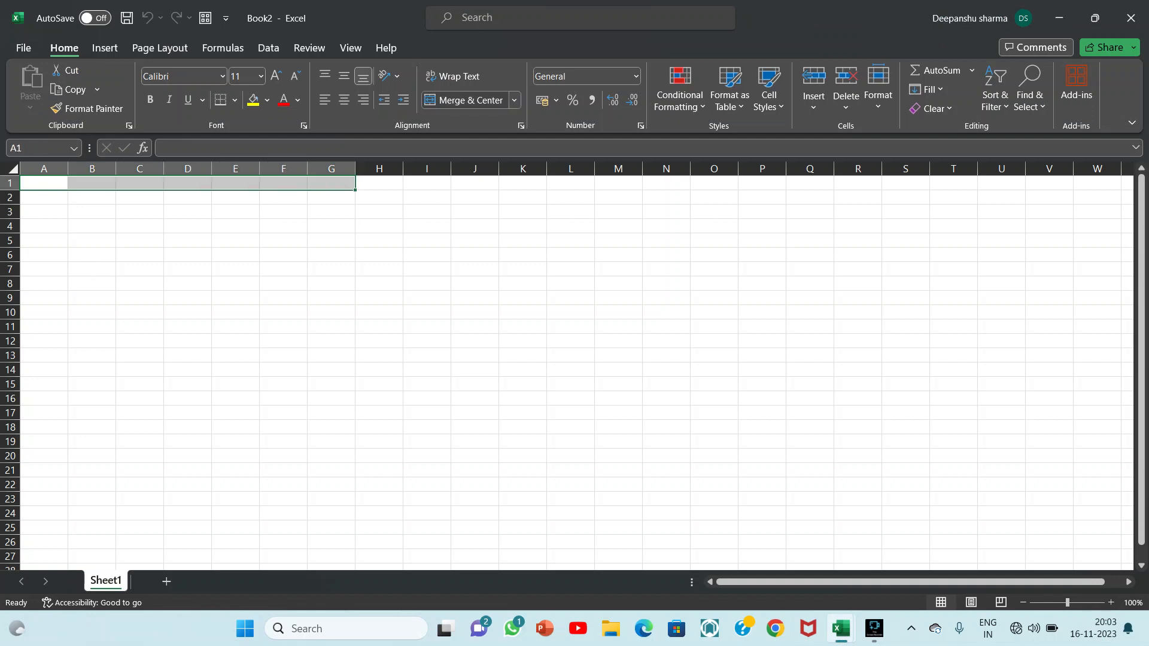
pyautogui.click(462, 100)
# Step: Enter the title "Employes Table" in the merged cell across row 1
pyautogui.doubleClick(188, 183)
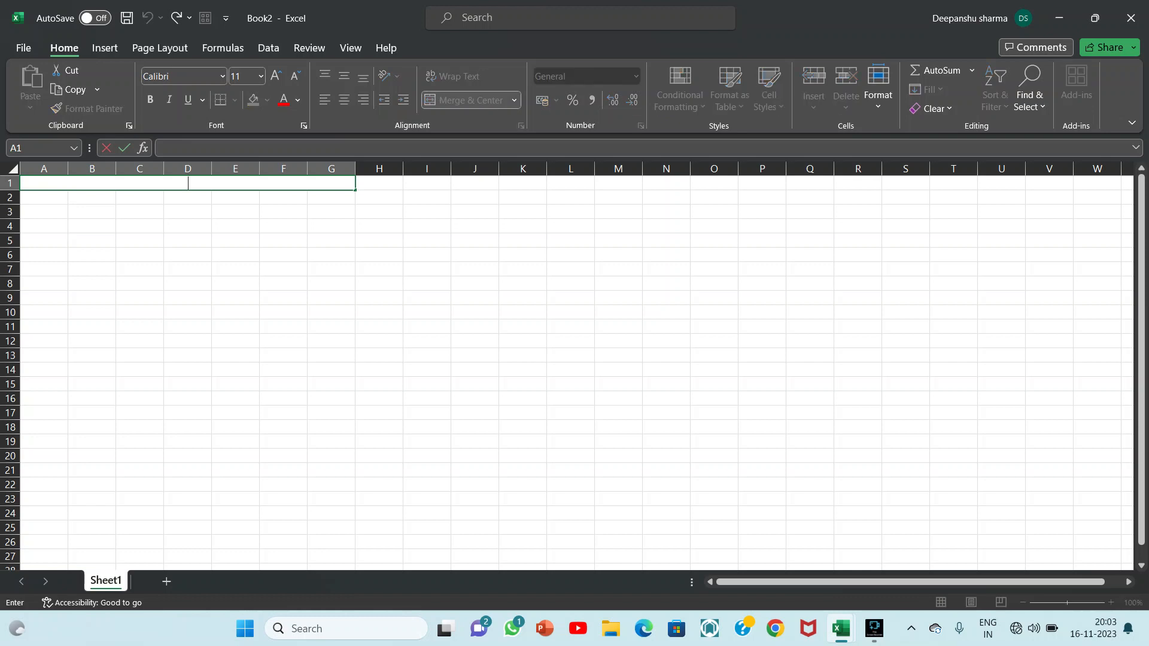
pyautogui.write('Employes Table')
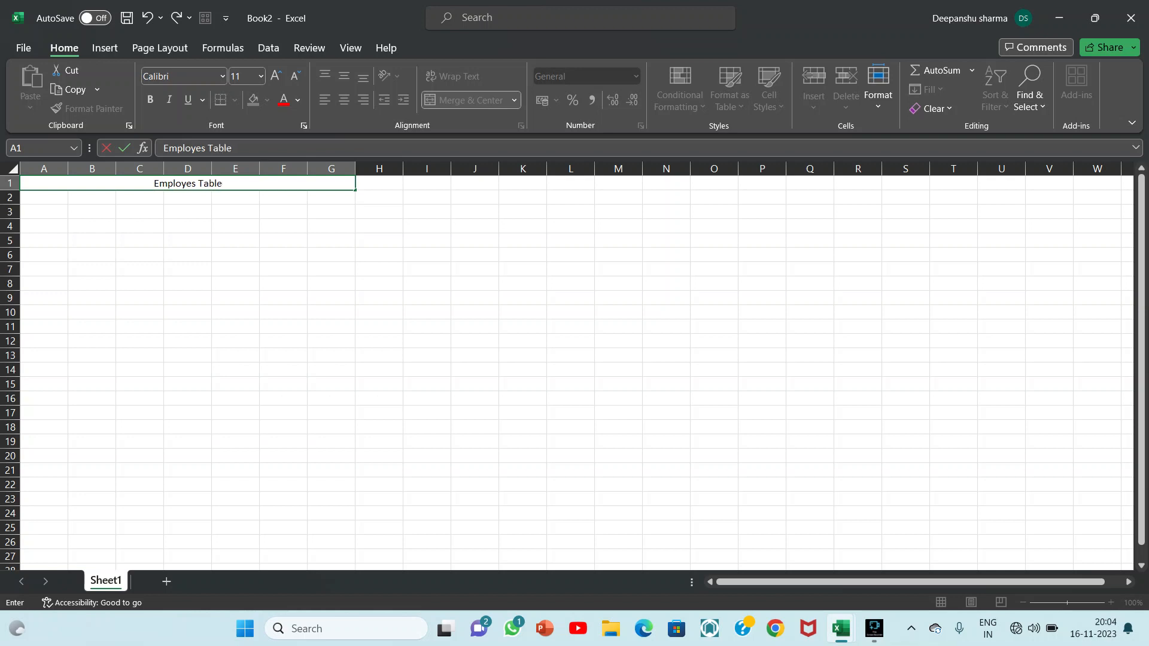
pyautogui.press('Return')
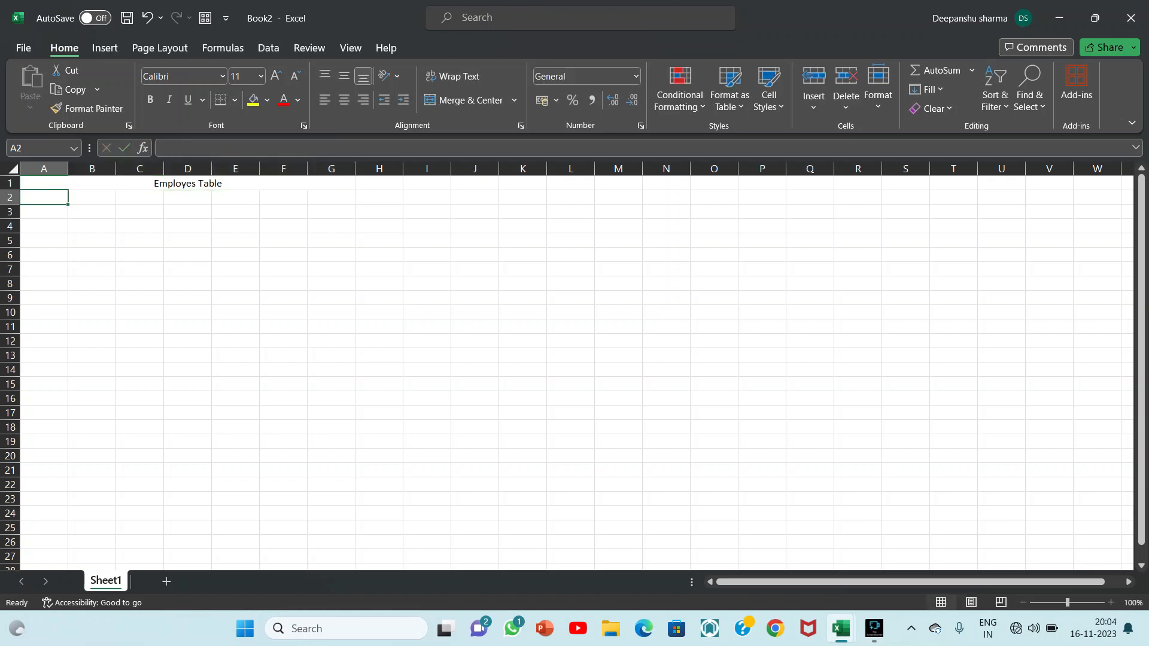
# Step: Enter the header "Sr.no" in A2 and the serial numbers 1 to 6 in A3 through A8
pyautogui.write('Sr.no')
pyautogui.press('Return')
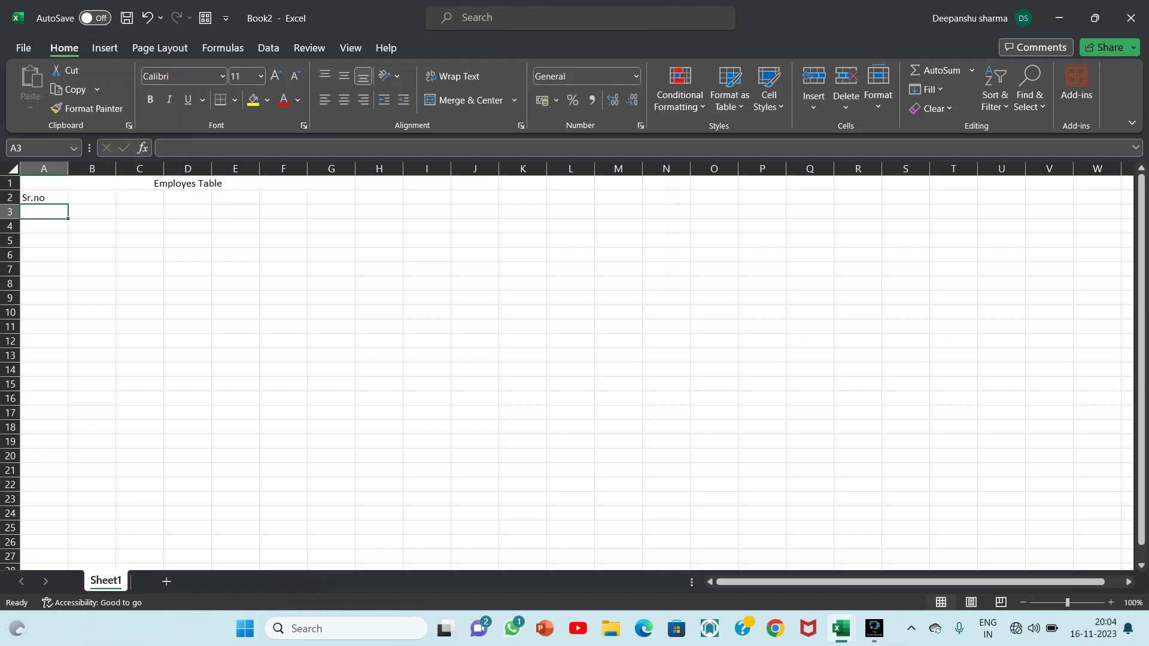
pyautogui.write('12')
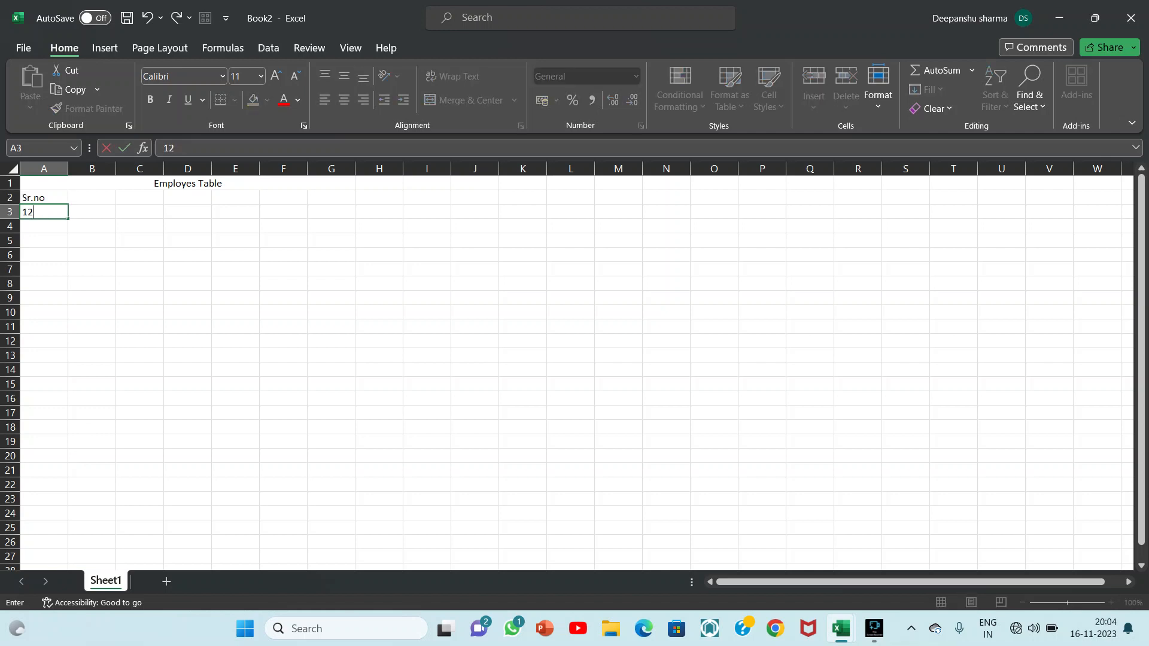
pyautogui.press('Return')
pyautogui.click(44, 212)
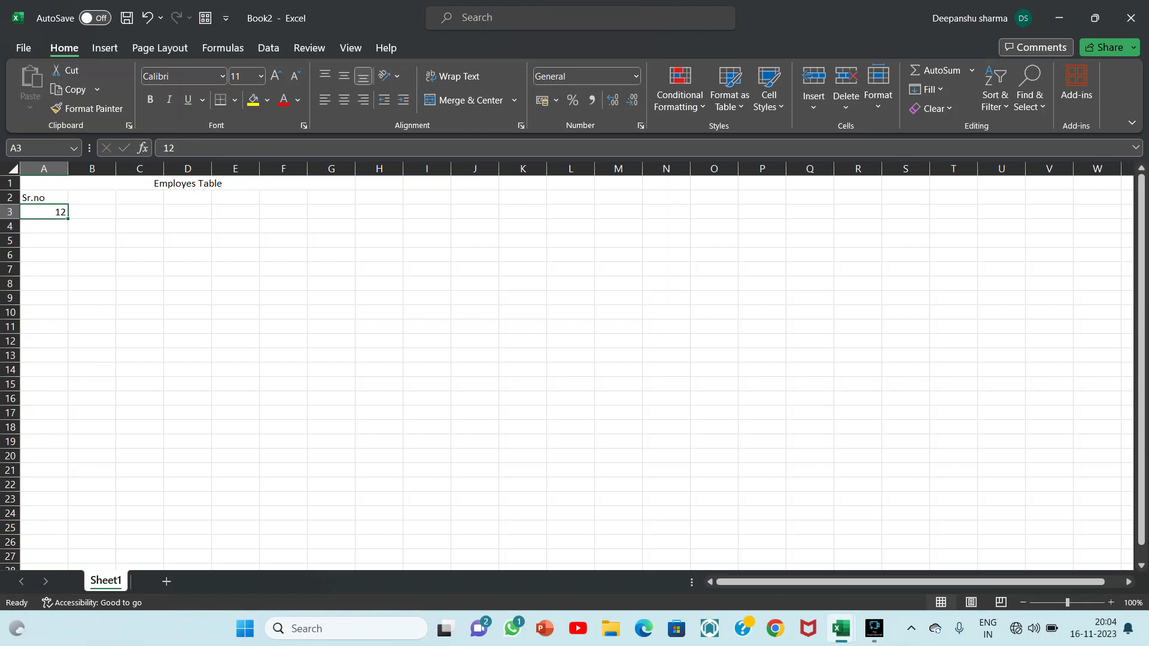
pyautogui.write('1')
pyautogui.press('Return')
pyautogui.write('2')
pyautogui.press('Return')
pyautogui.write('3')
pyautogui.press('Return')
pyautogui.write('4')
pyautogui.press('Return')
pyautogui.write('5')
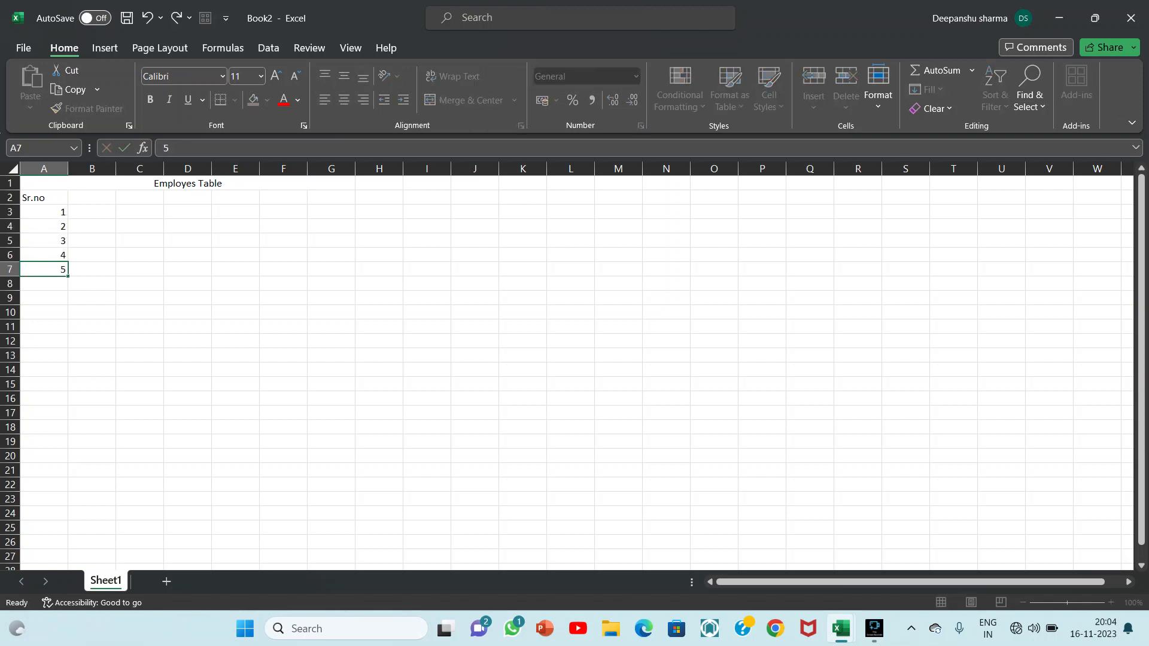
pyautogui.press('Return')
pyautogui.write('6')
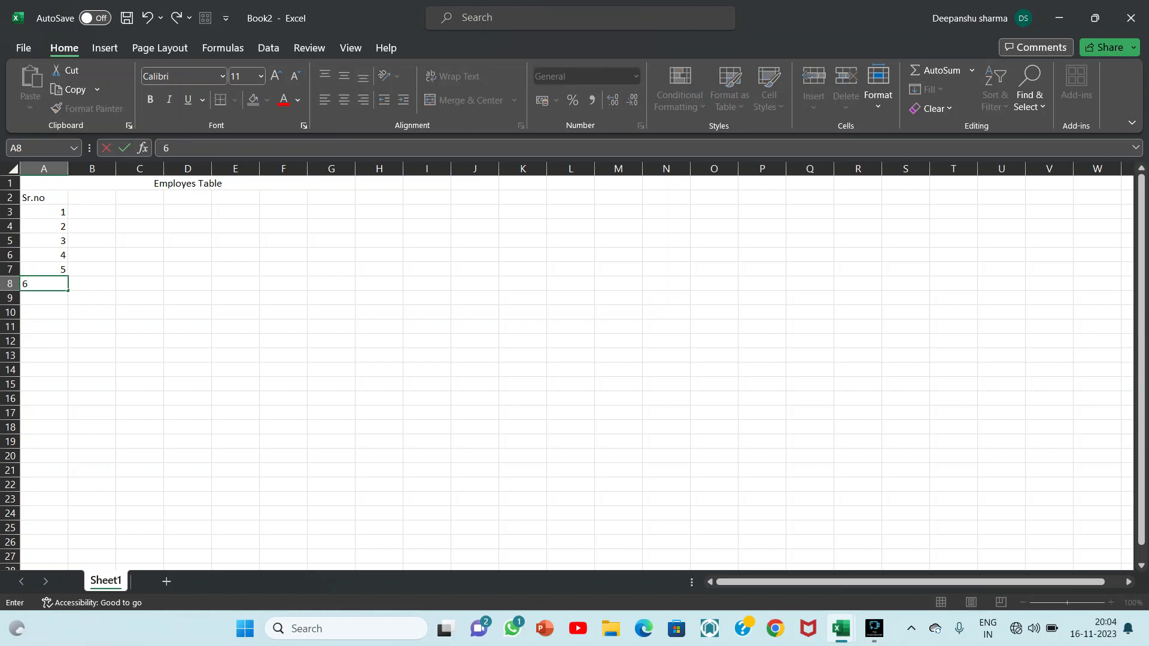
# Step: Add the column header "Name" in cell B2
pyautogui.press('Up')
pyautogui.press('Up')
pyautogui.press('Up')
pyautogui.press('Up')
pyautogui.press('Up')
pyautogui.press('Up')
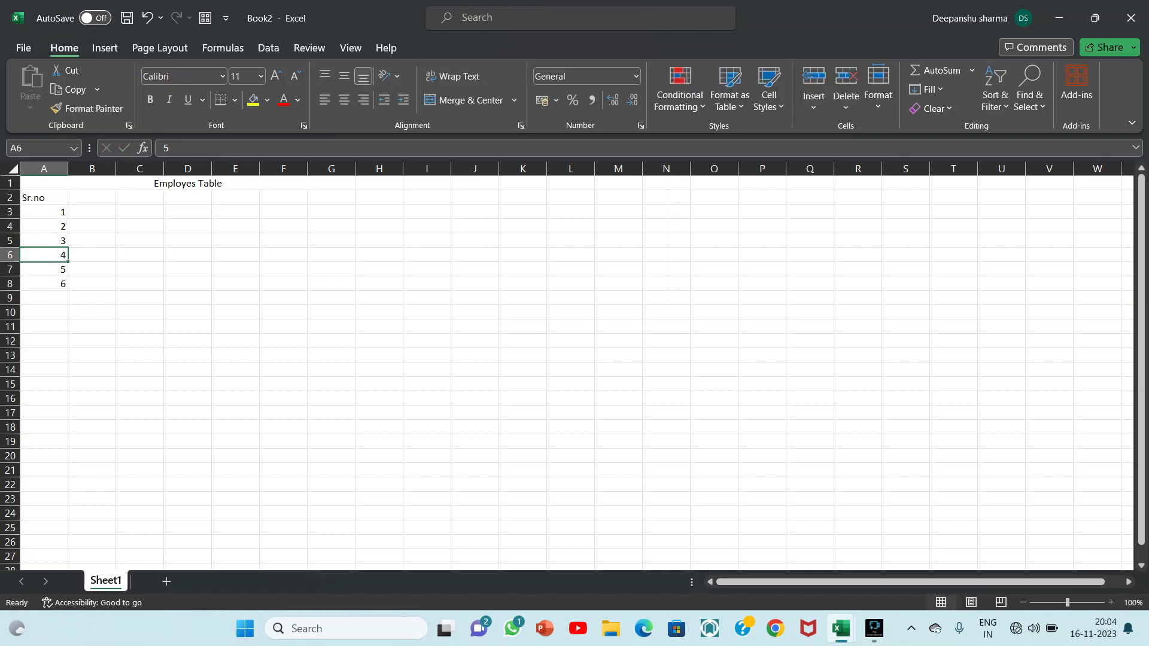
pyautogui.press('Right')
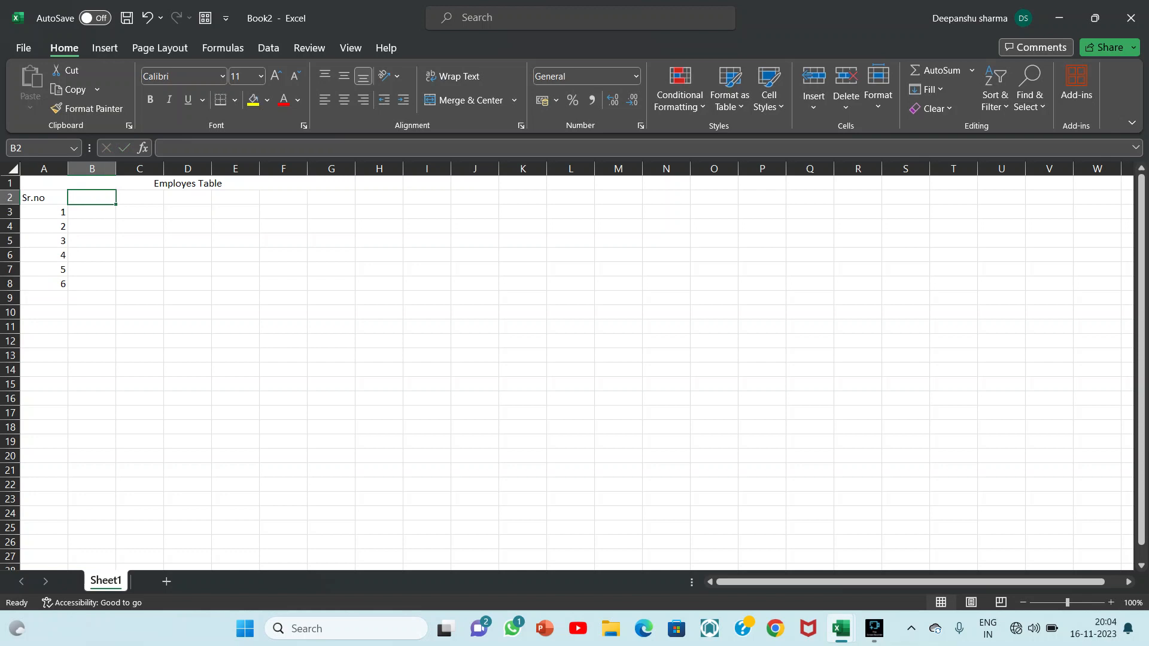
pyautogui.write('Name')
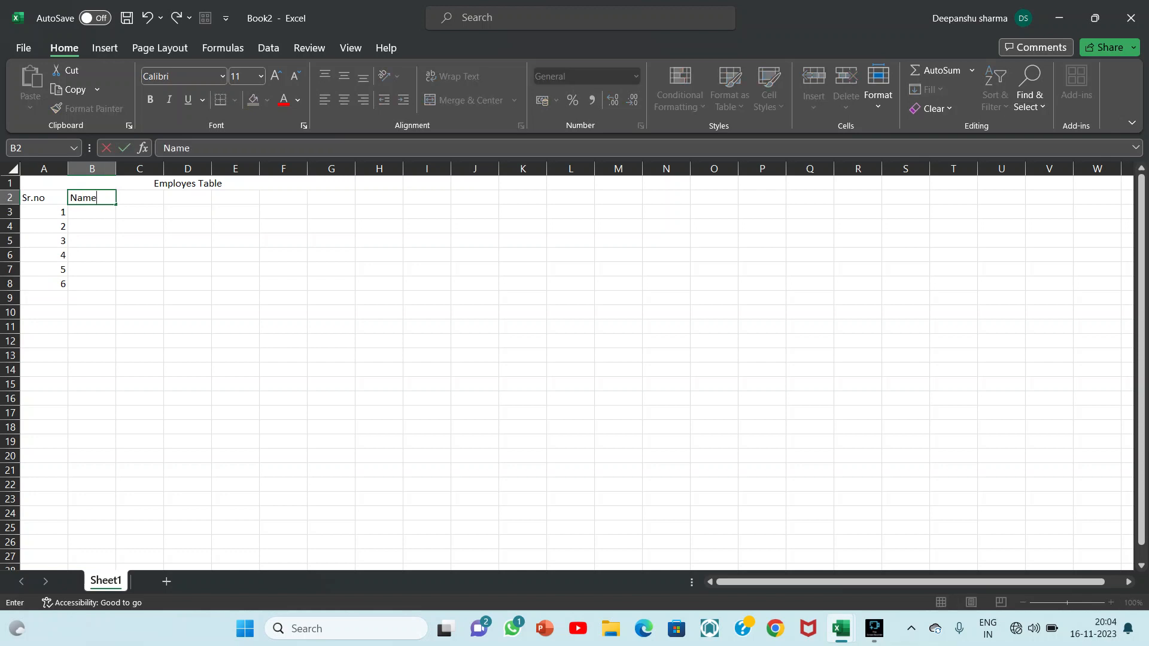
pyautogui.press('Return')
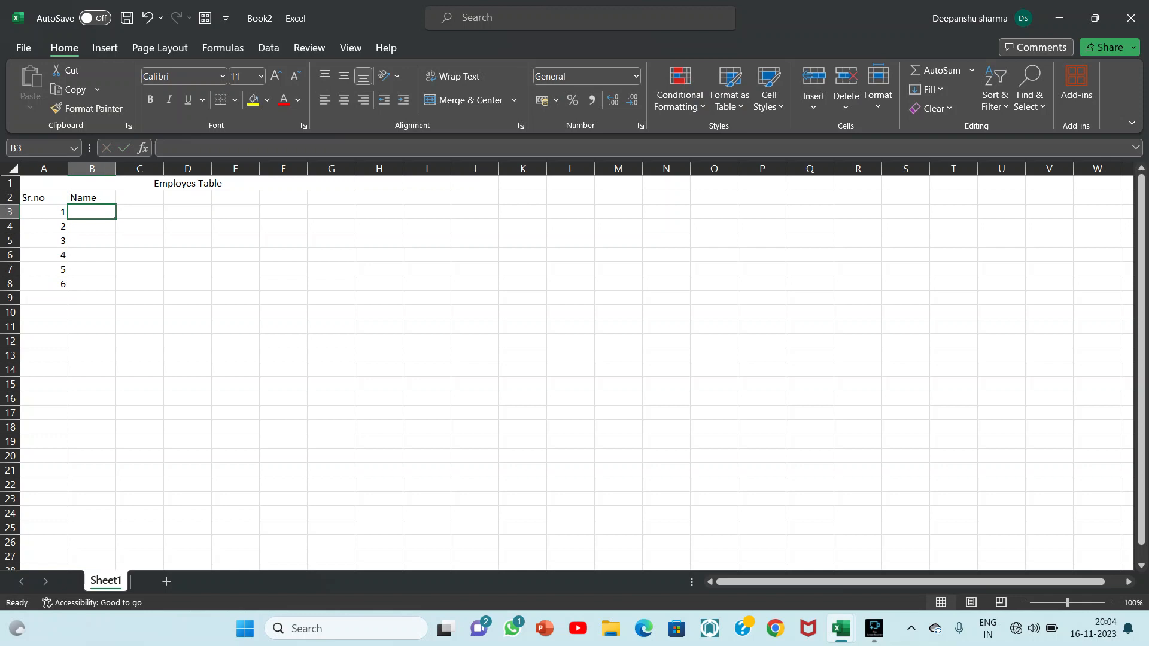
# Step: Fill cells B3 through B8 with the six employees' first names
pyautogui.write('Gopal')
pyautogui.press('Return')
pyautogui.write('Deepu')
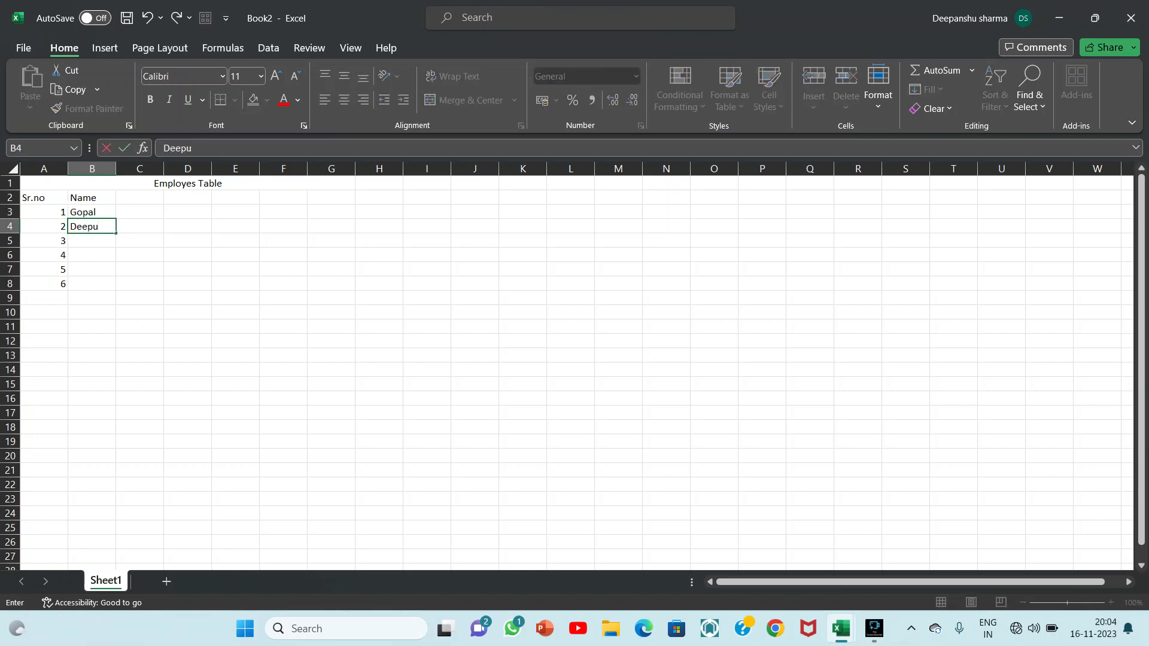
pyautogui.press('Return')
pyautogui.write('Ka')
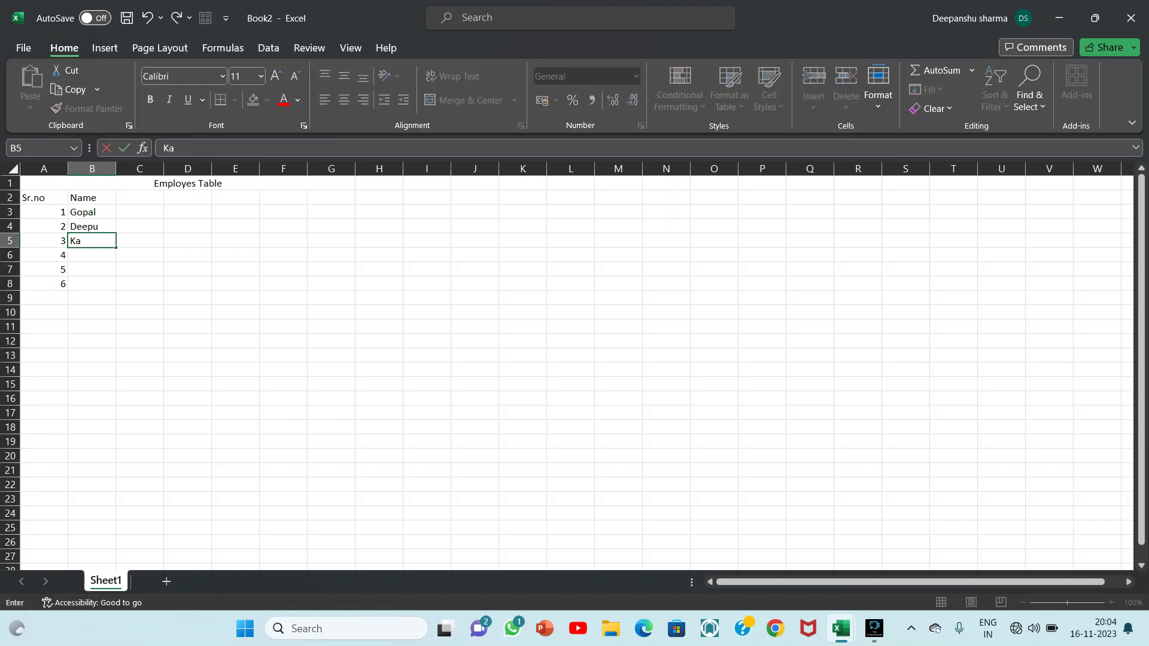
pyautogui.write('o')
pyautogui.press('BackSpace')
pyautogui.write('pil')
pyautogui.press('Return')
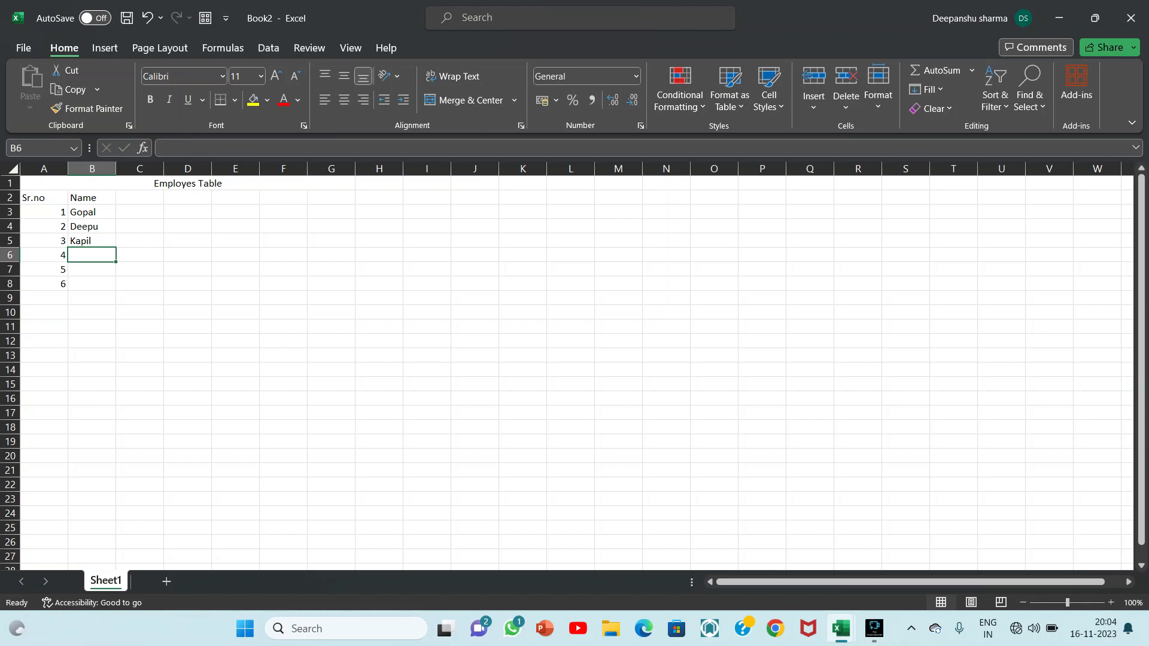
pyautogui.write('Sonu')
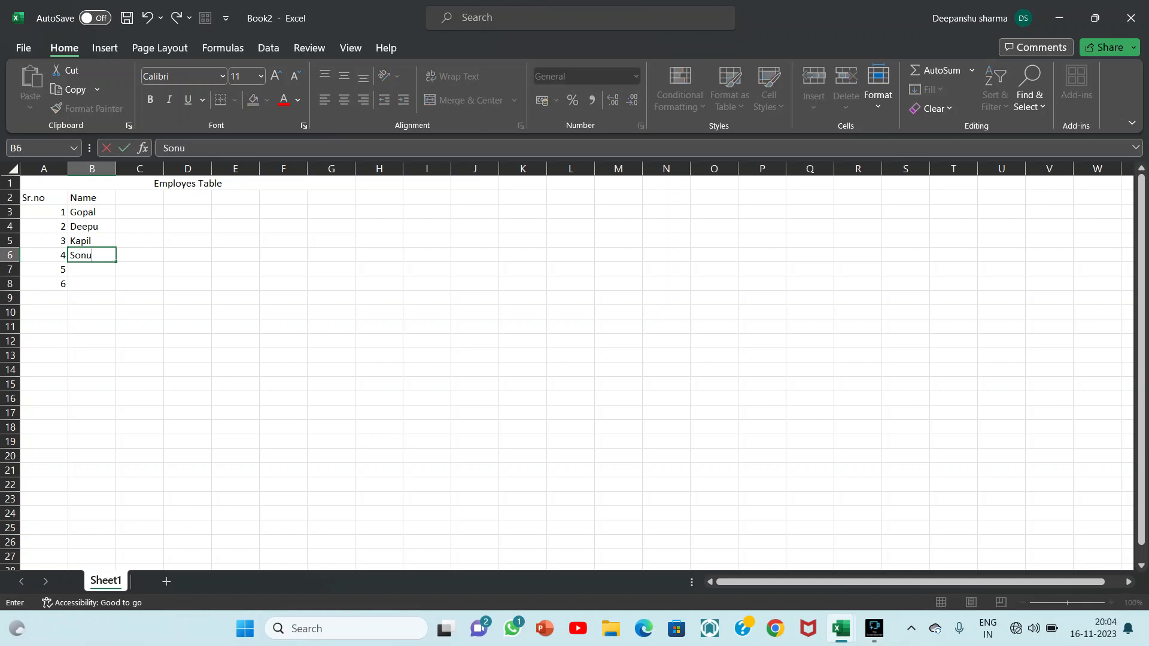
pyautogui.press('Return')
pyautogui.write('Monu')
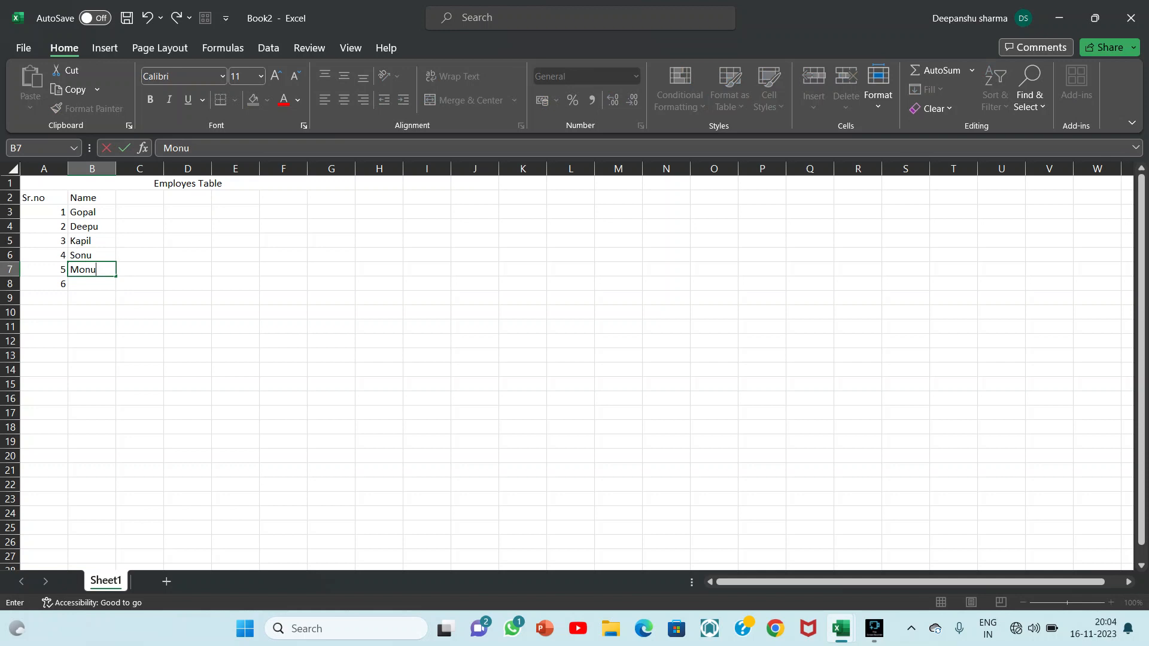
pyautogui.press('Return')
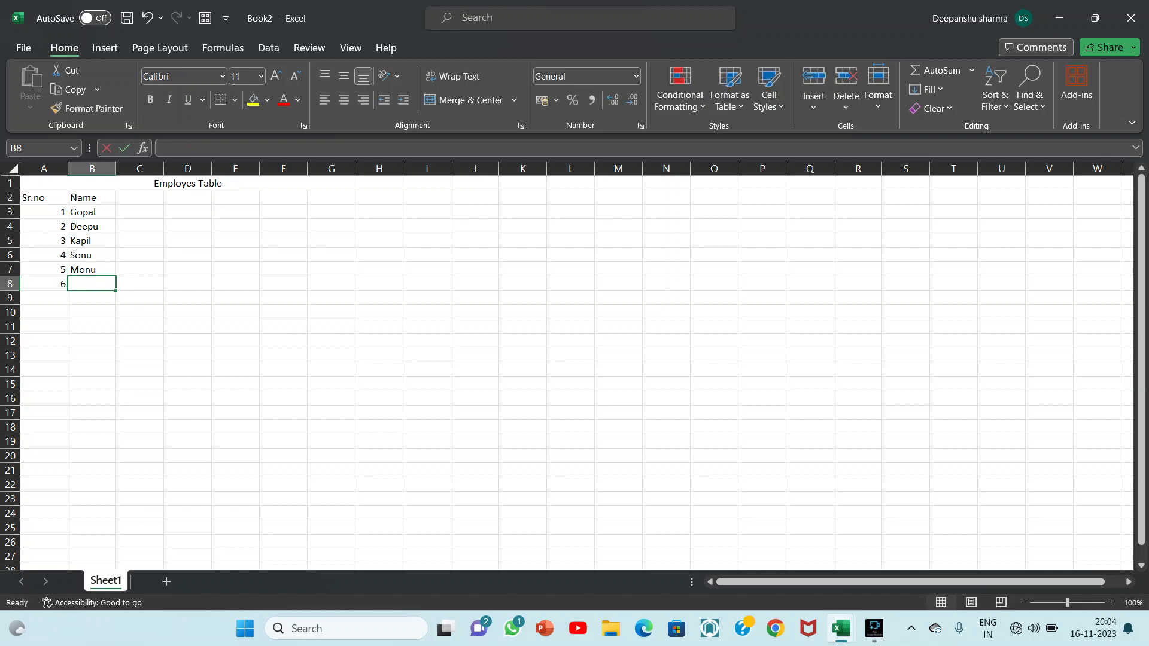
pyautogui.write('Ashok')
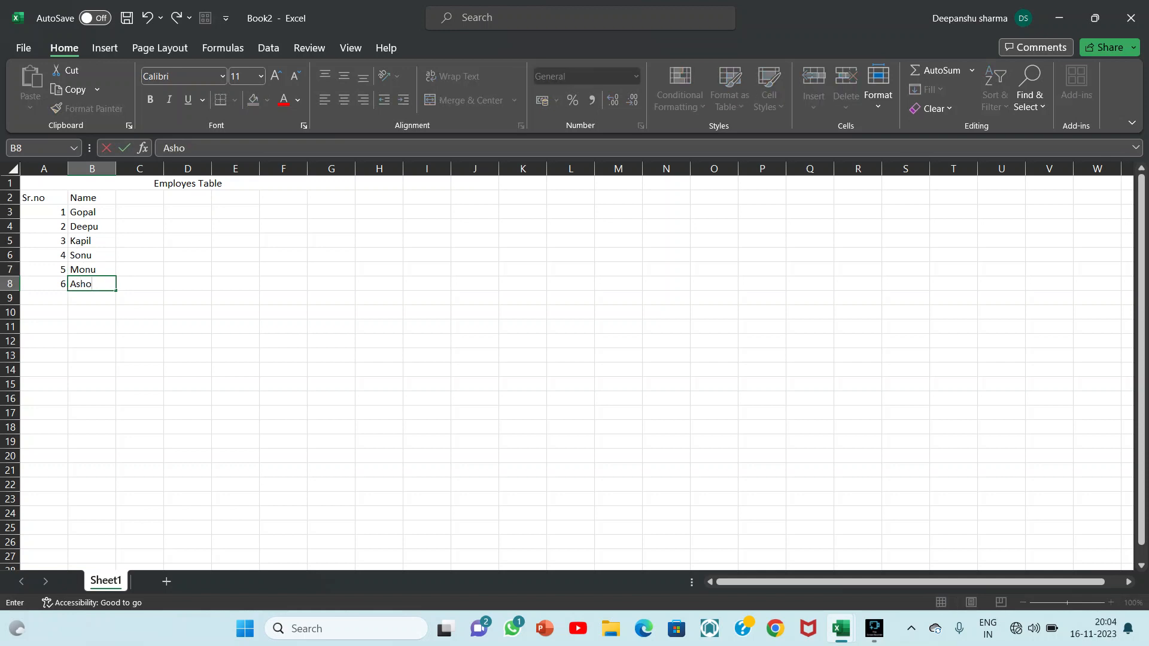
pyautogui.press('Up')
pyautogui.press('Up')
pyautogui.press('Up')
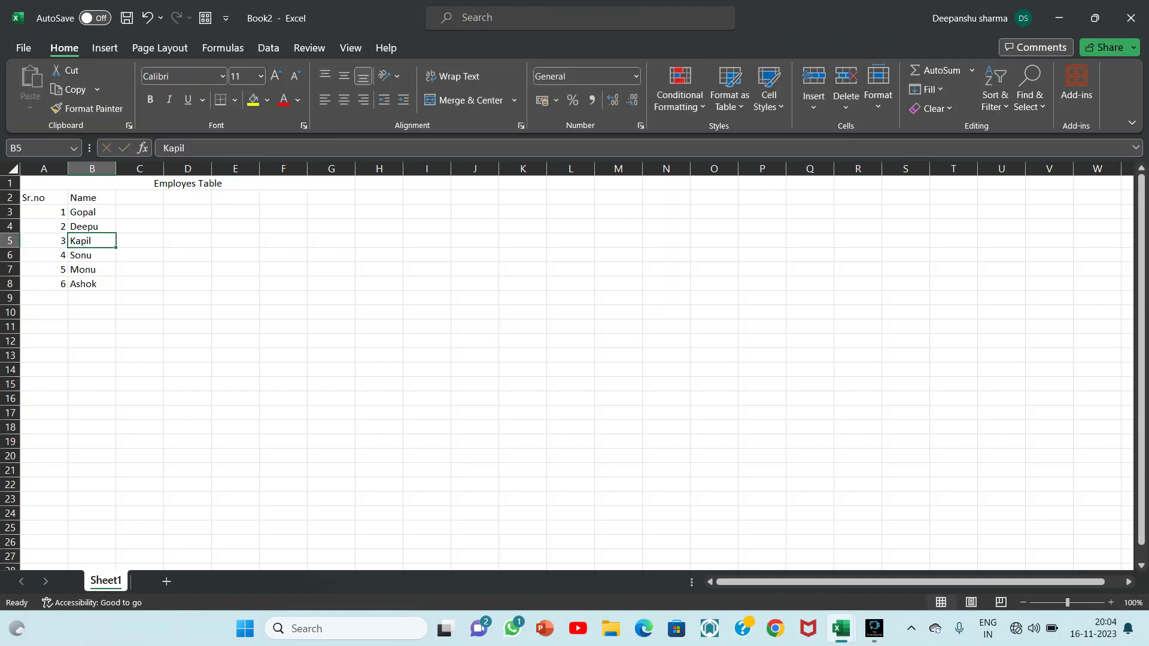
pyautogui.press('shift')
pyautogui.press('shift')
pyautogui.press('shift')
pyautogui.press('shift')
pyautogui.press('shift')
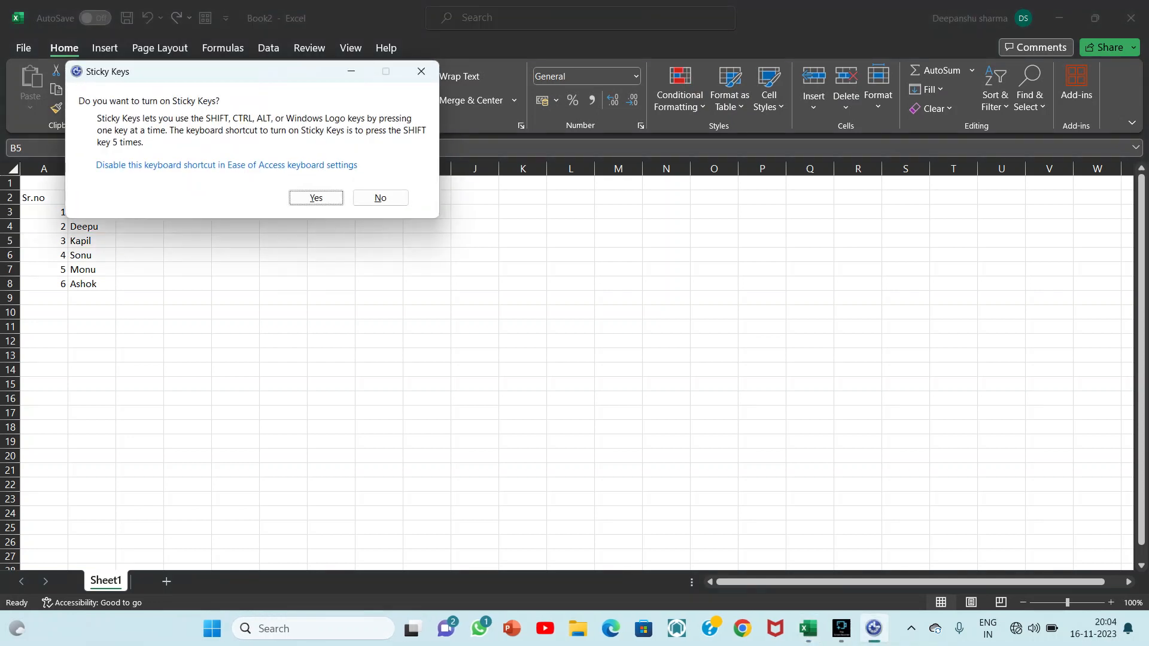
pyautogui.click(423, 72)
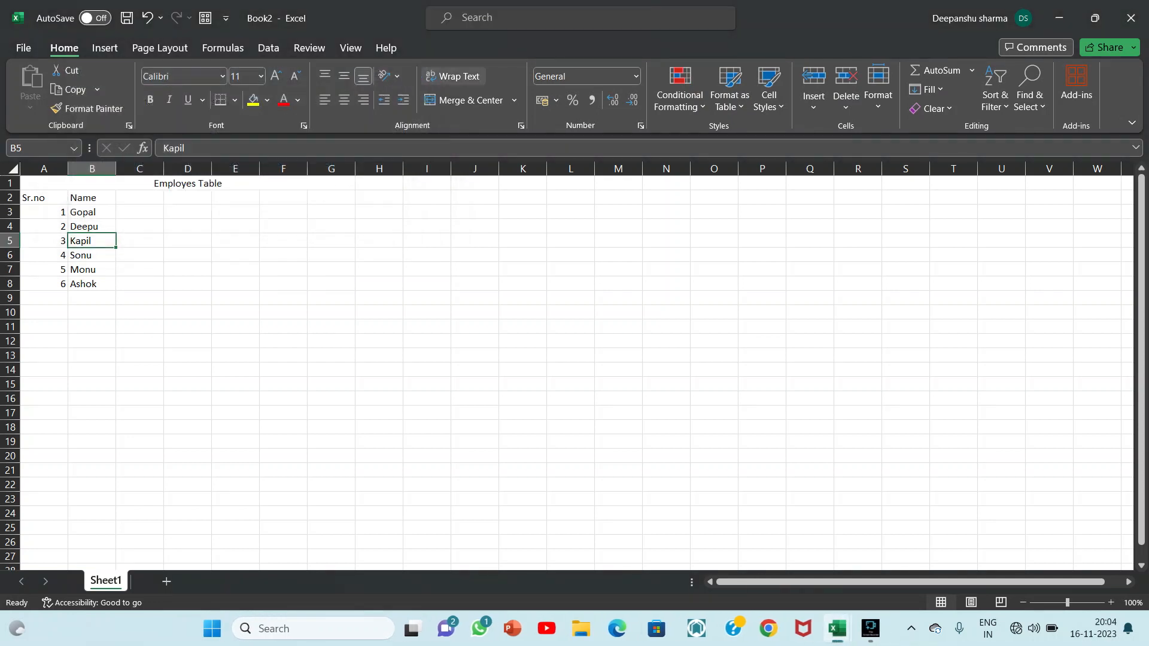
# Step: Add the column header "Salary" in cell C2
pyautogui.press('Up')
pyautogui.press('Up')
pyautogui.press('Up')
pyautogui.press('Right')
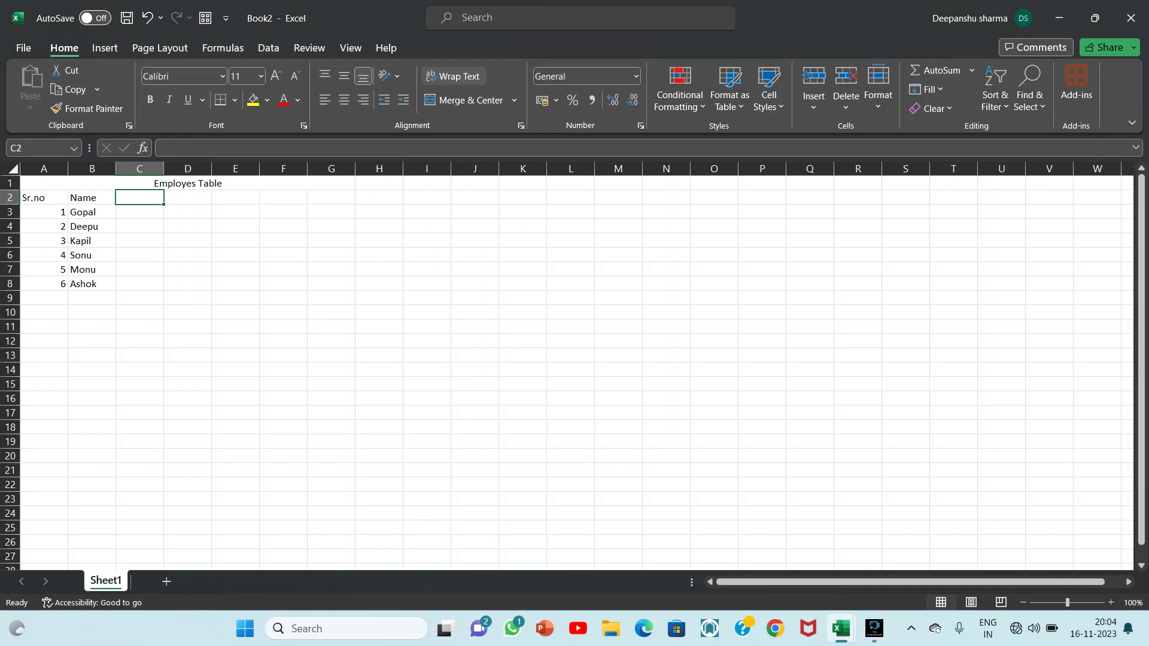
pyautogui.write('Salary')
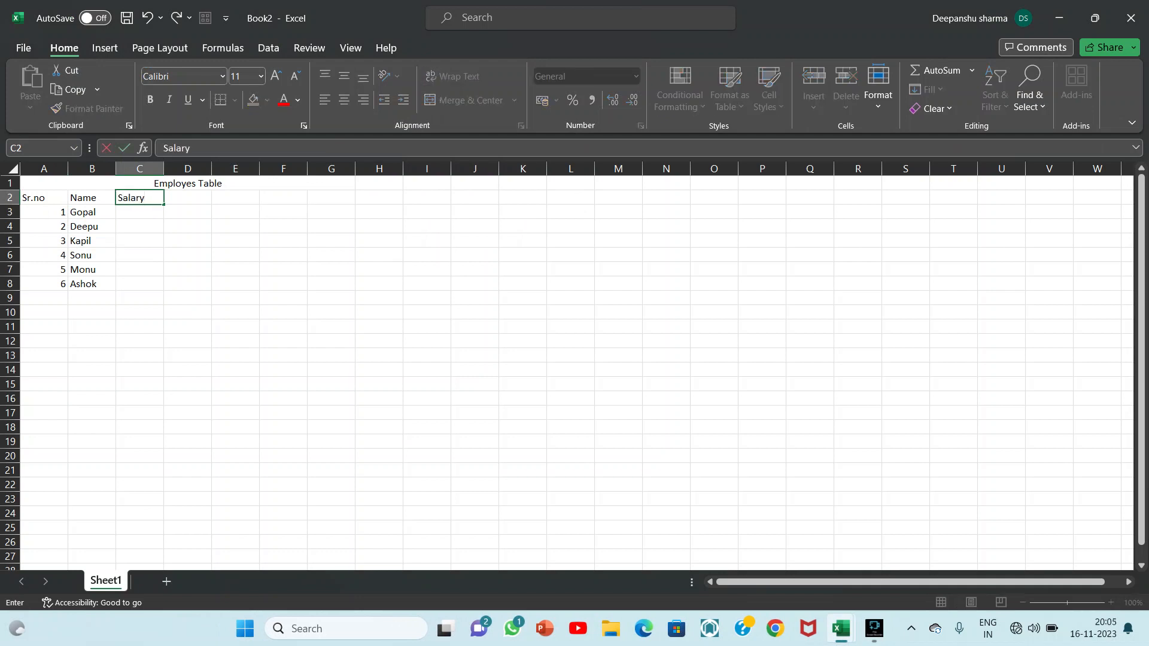
pyautogui.press('Return')
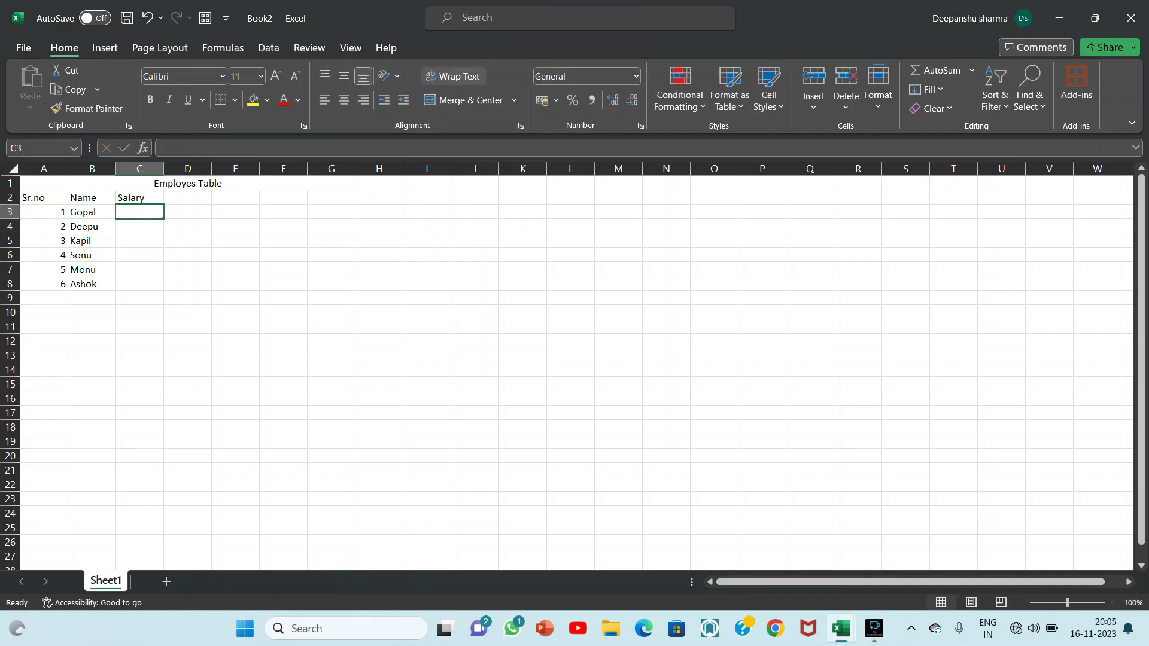
# Step: Enter the salaries 9000, 8000, 5000, 6600, 2400 and 21000 in cells C3 through C8
pyautogui.write('9000')
pyautogui.press('Return')
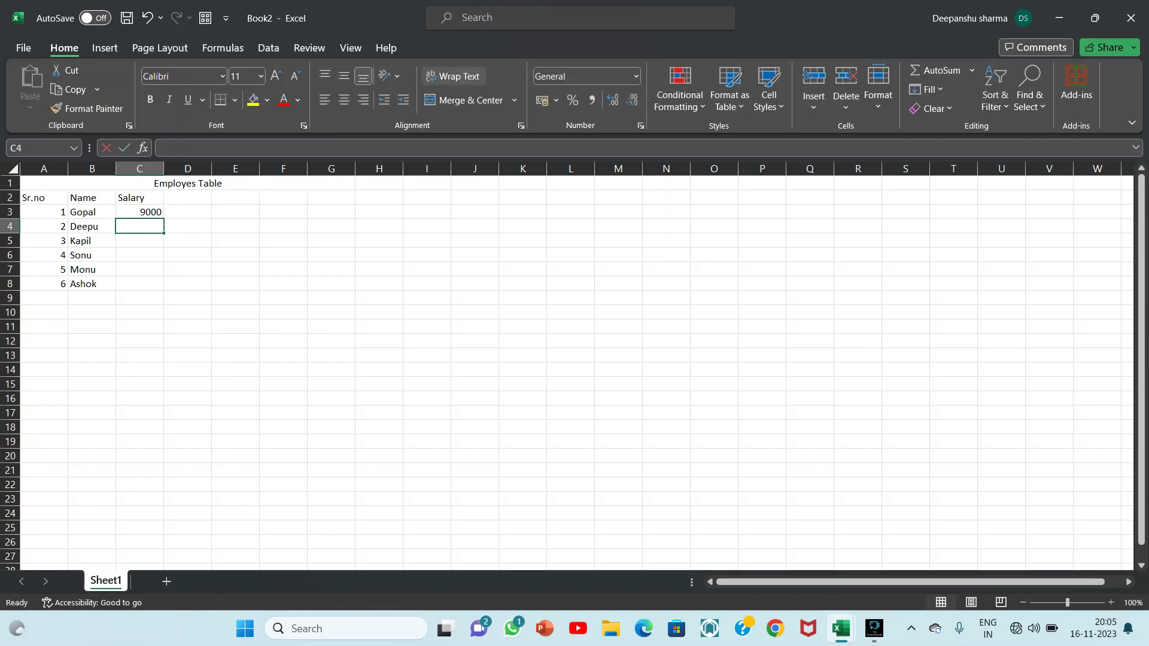
pyautogui.write('8000')
pyautogui.press('Return')
pyautogui.write('5000')
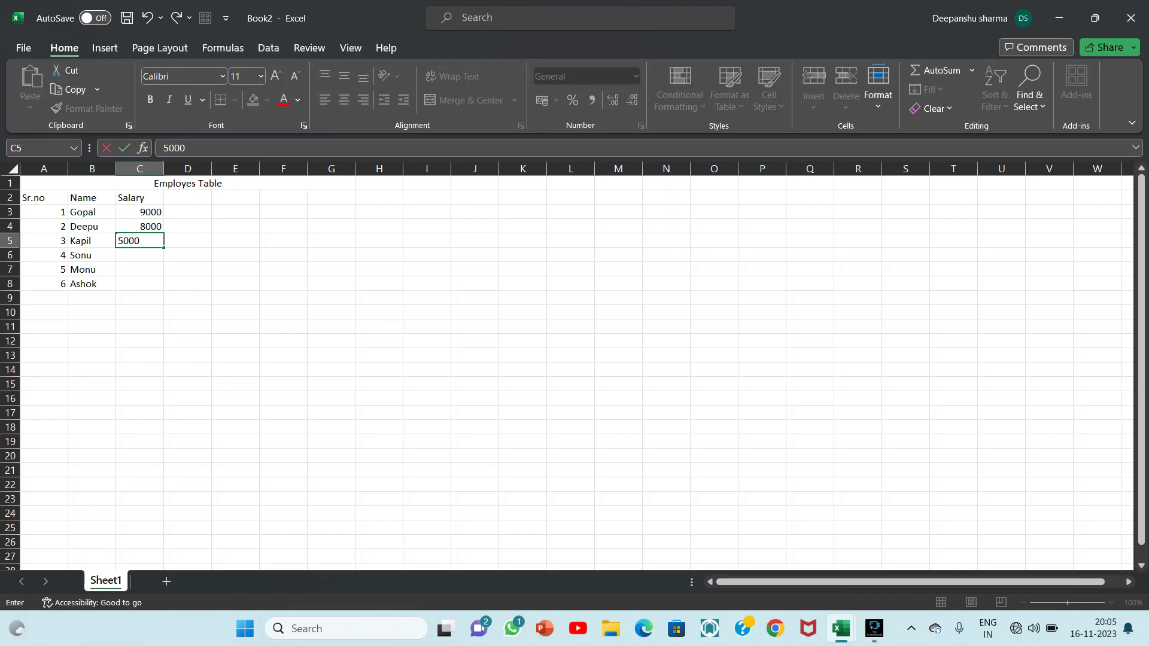
pyautogui.press('Return')
pyautogui.write('6600')
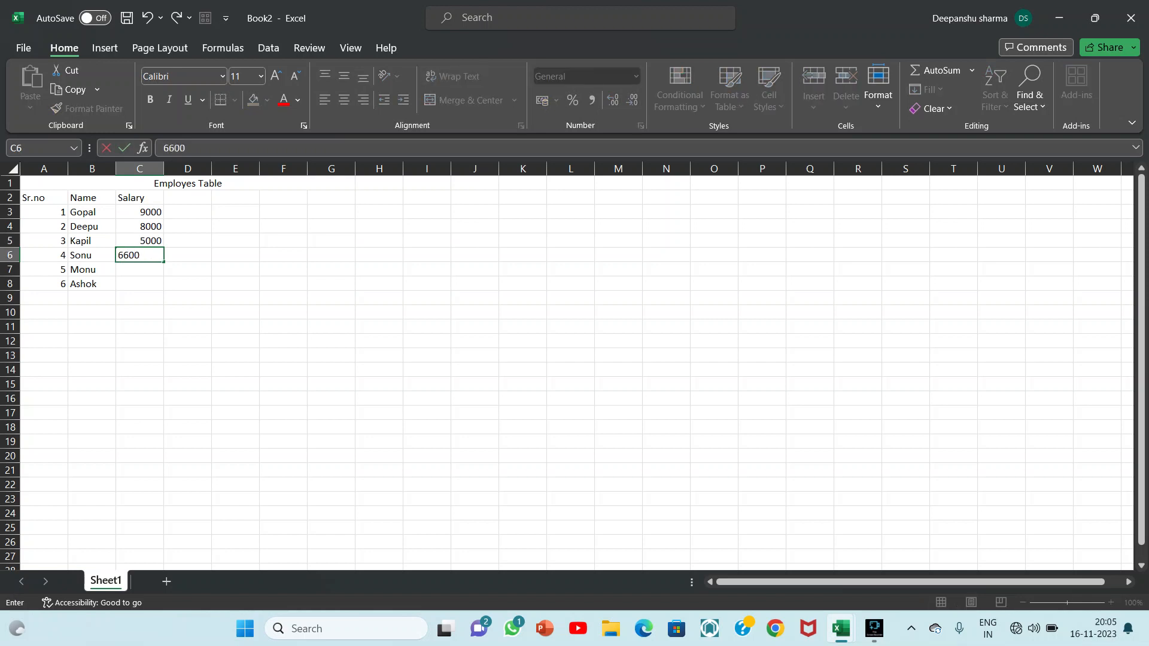
pyautogui.press('Return')
pyautogui.write('2400')
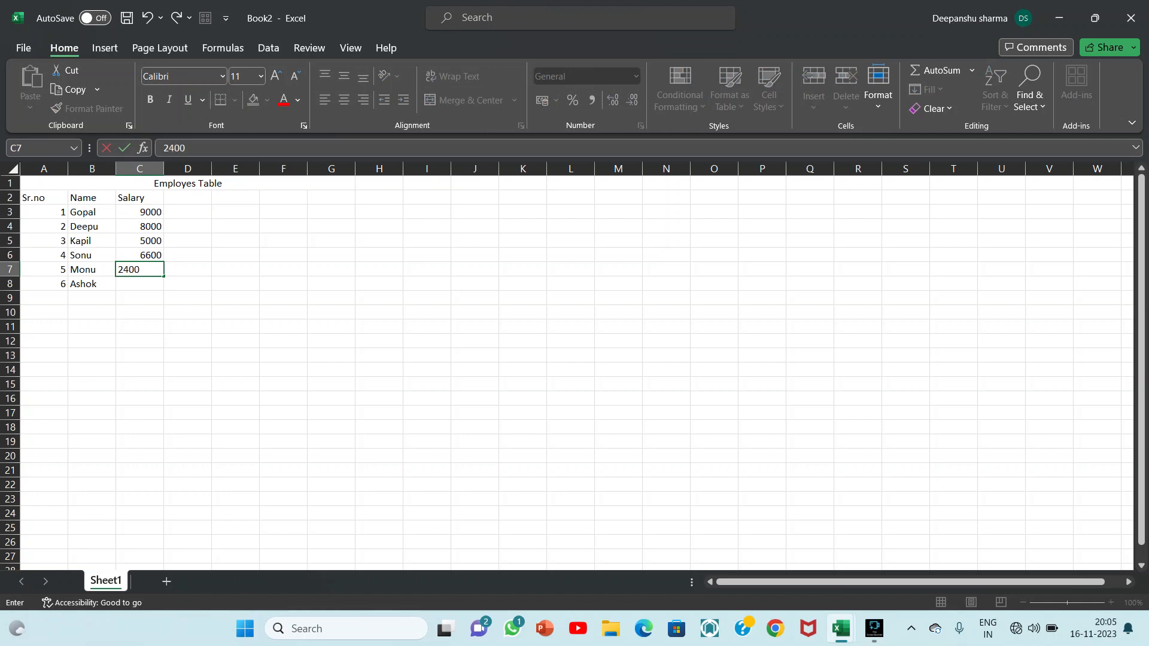
pyautogui.press('Return')
pyautogui.write('21000')
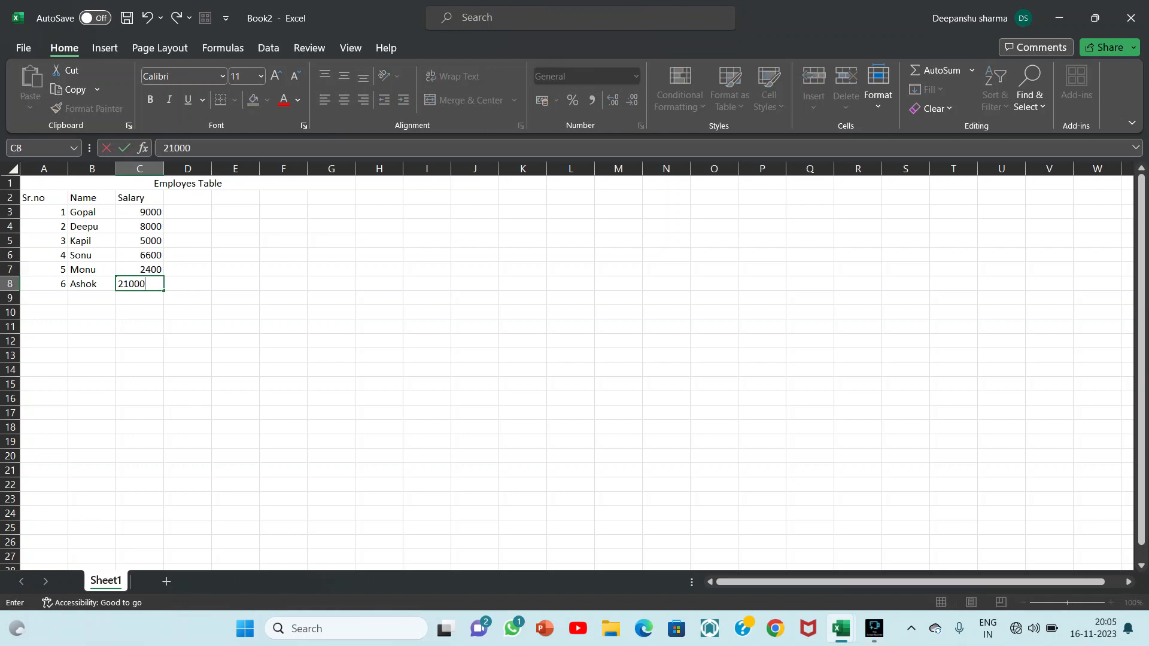
# Step: Add the column header "1day Salary" in cell D2
pyautogui.press('Up')
pyautogui.press('Up')
pyautogui.press('Up')
pyautogui.press('Up')
pyautogui.press('Up')
pyautogui.press('Up')
pyautogui.press('Right')
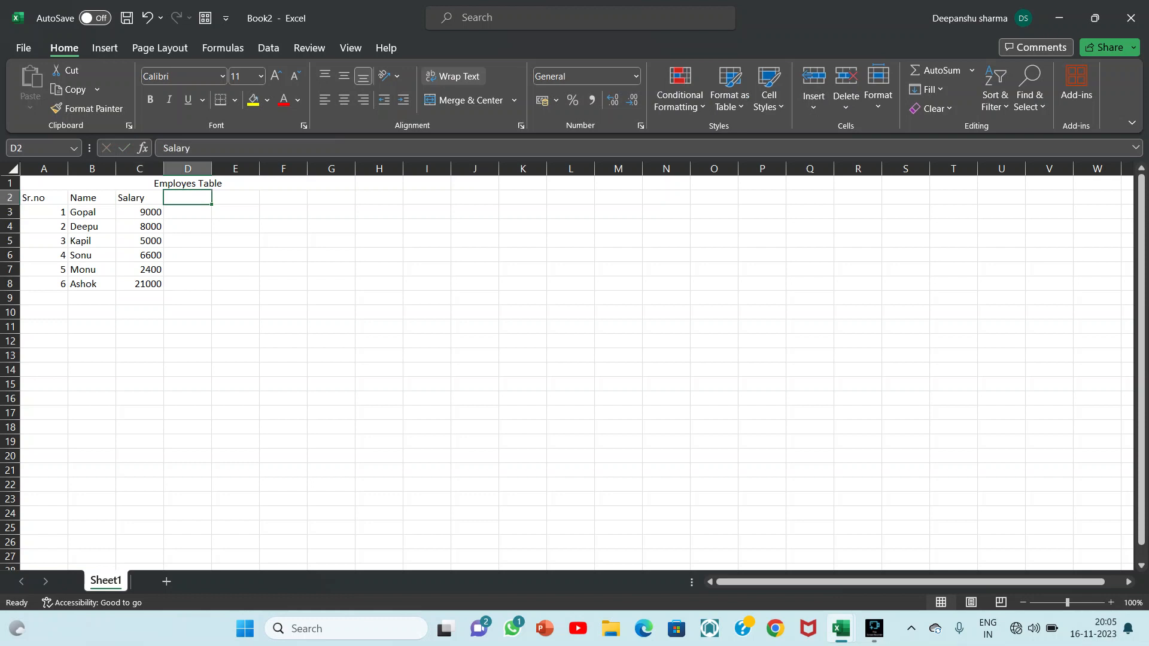
pyautogui.write('!')
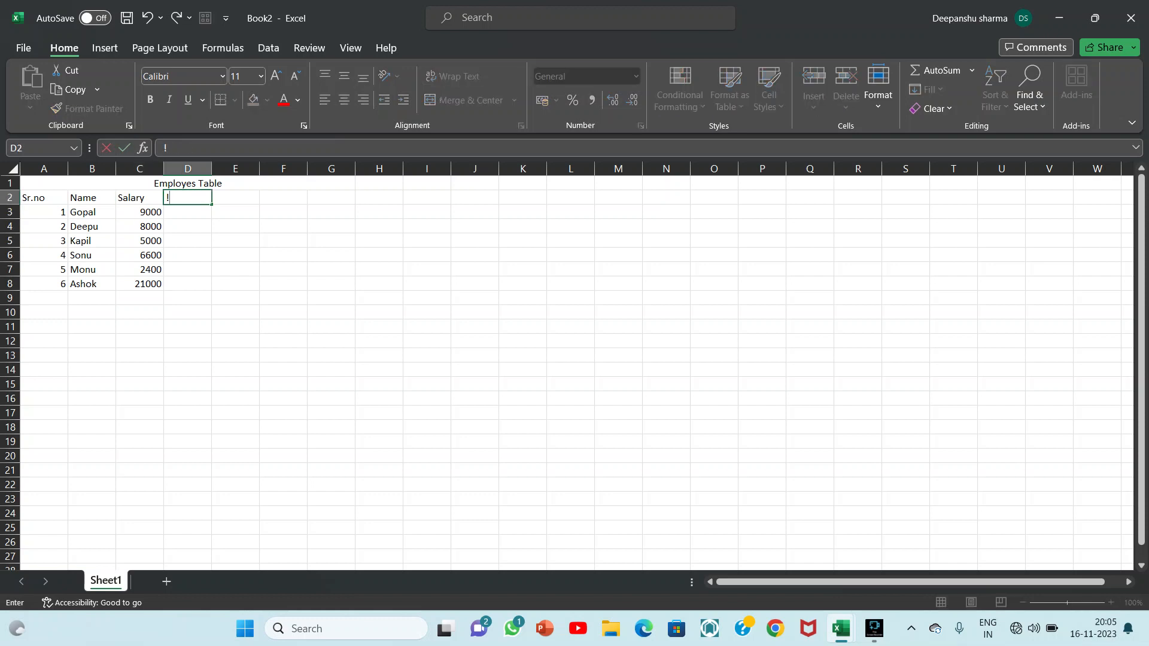
pyautogui.press('BackSpace')
pyautogui.write('1day Salary')
pyautogui.click(223, 184)
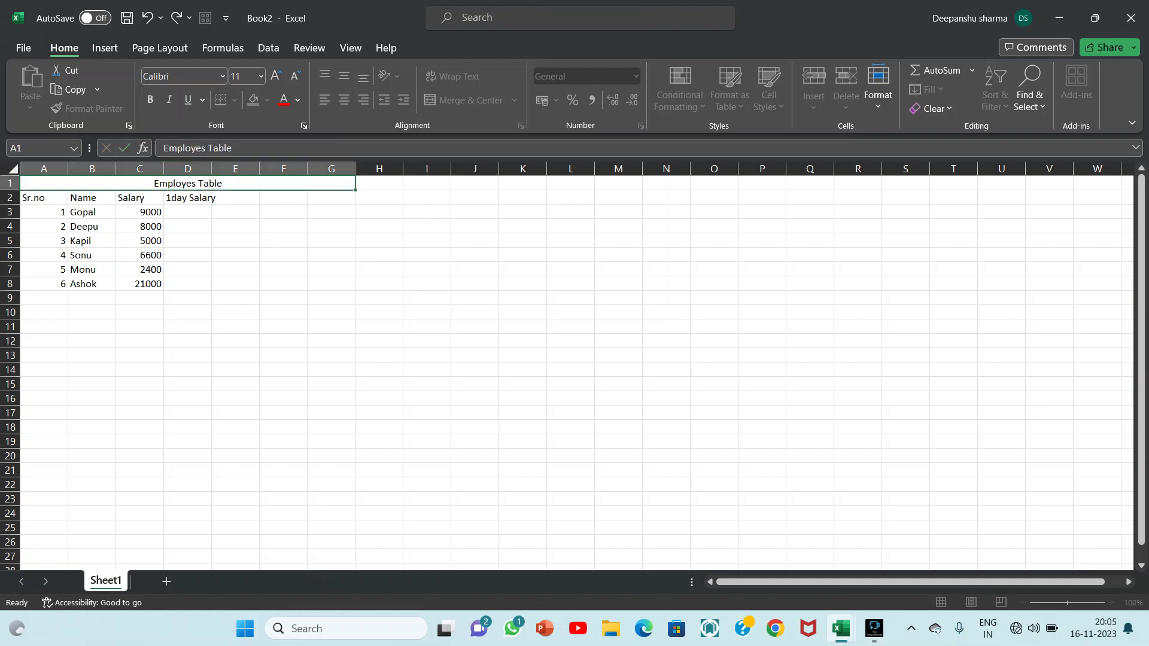
# Step: Widen column D to fit its header, then add the header "1hour Salary" in cell E2 and widen column E to fit
pyautogui.moveTo(211, 168); pyautogui.dragTo(219, 168)
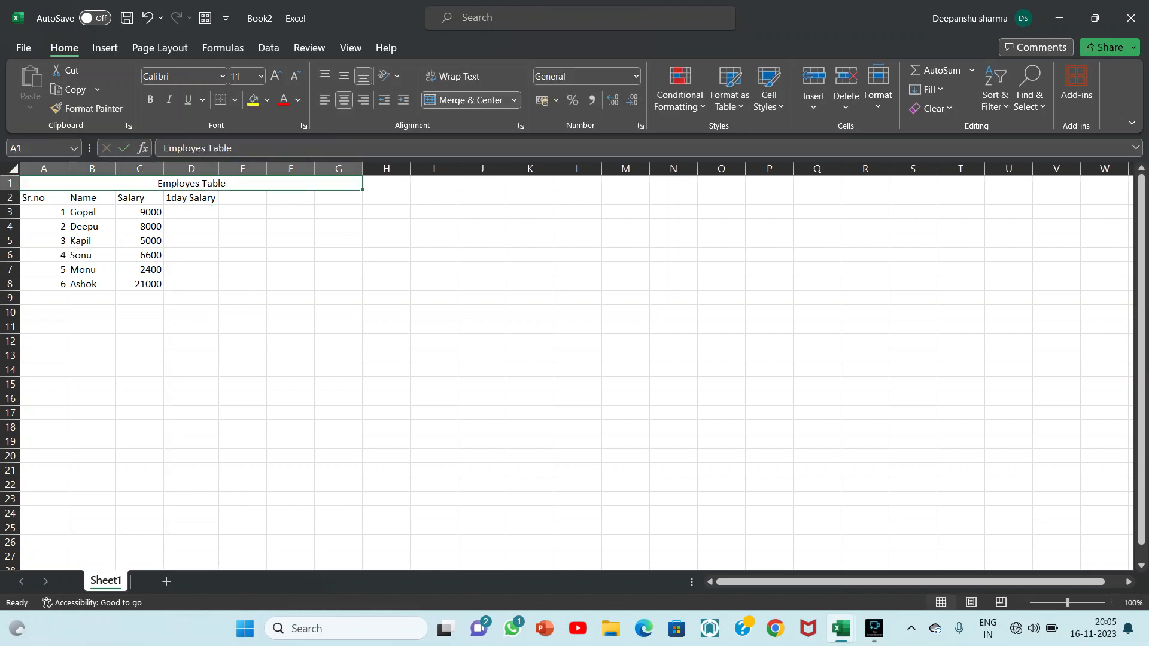
pyautogui.click(243, 198)
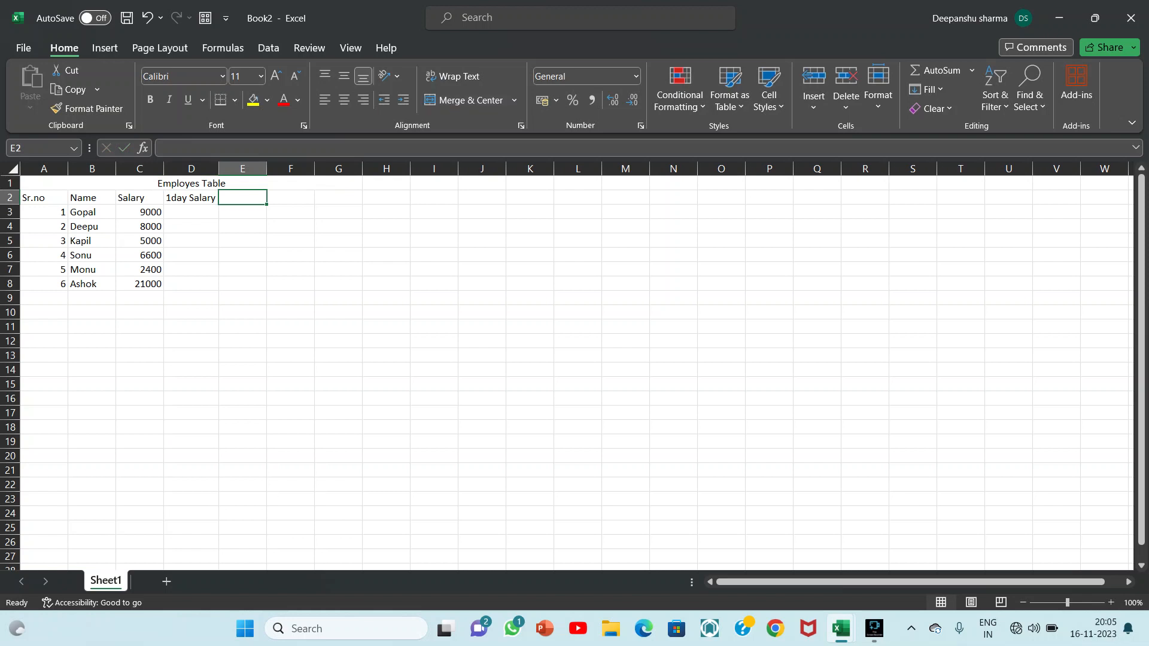
pyautogui.write('1ho')
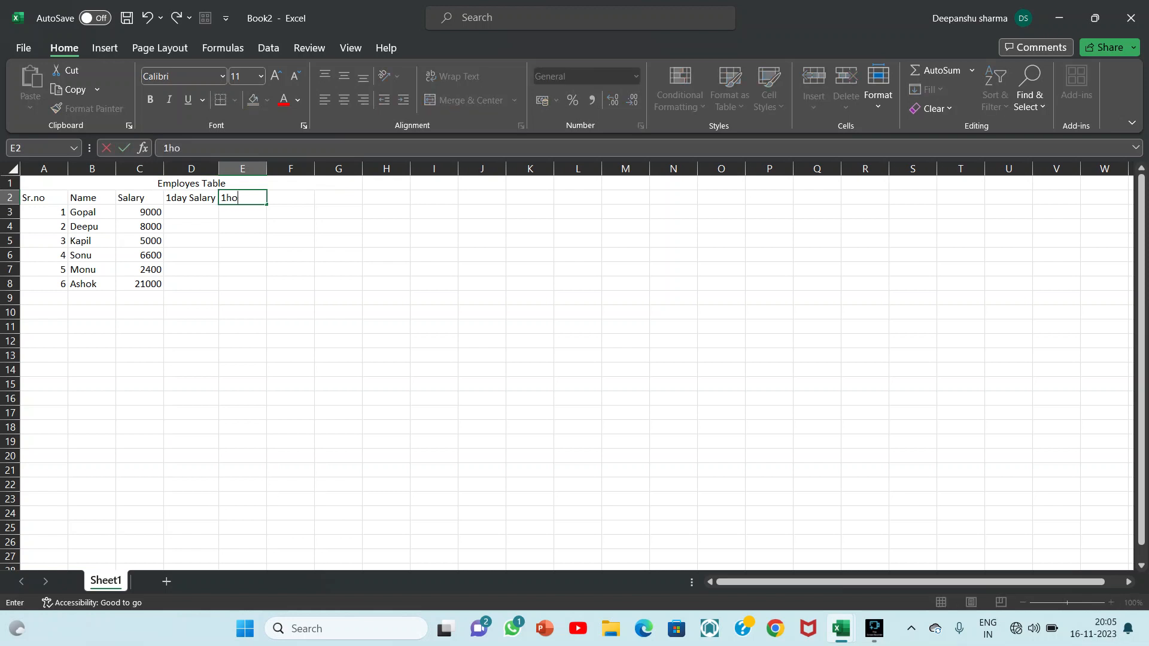
pyautogui.write('ur Salary')
pyautogui.moveTo(242, 169); pyautogui.dragTo(279, 169)
pyautogui.click(266, 169)
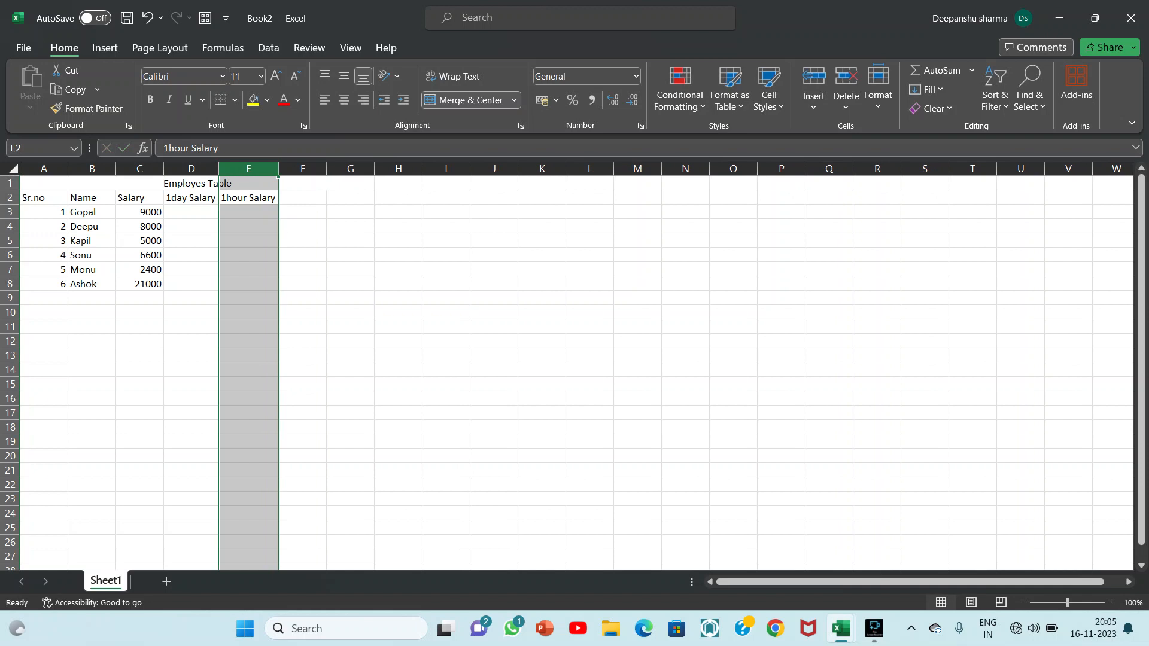
# Step: Add the column header "Over time" in cell F2
pyautogui.click(302, 198)
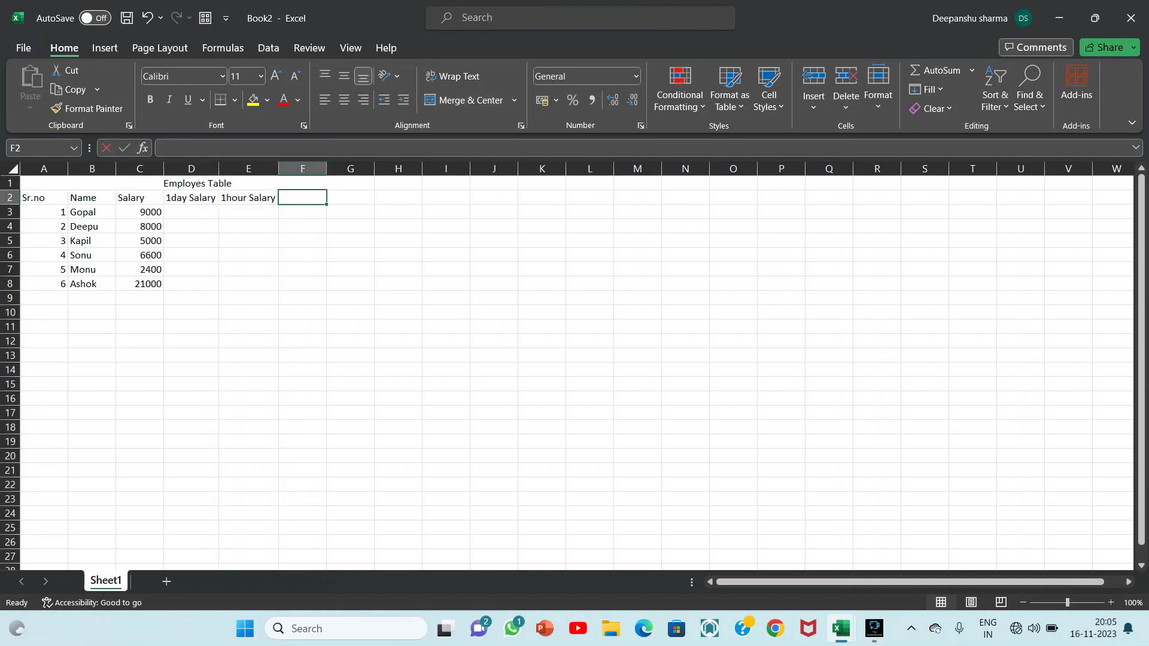
pyautogui.write('Over time')
pyautogui.press('Tab')
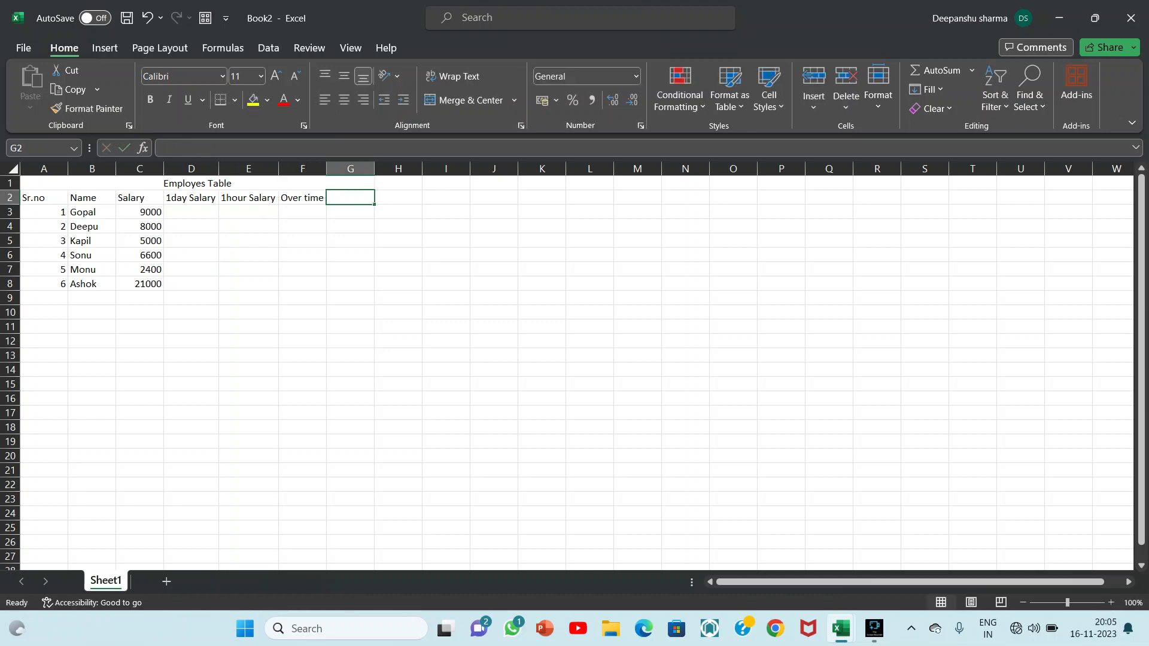
# Step: Add the column header "Over Amount" in cell G2 and widen column G to fit it
pyautogui.write('Ove')
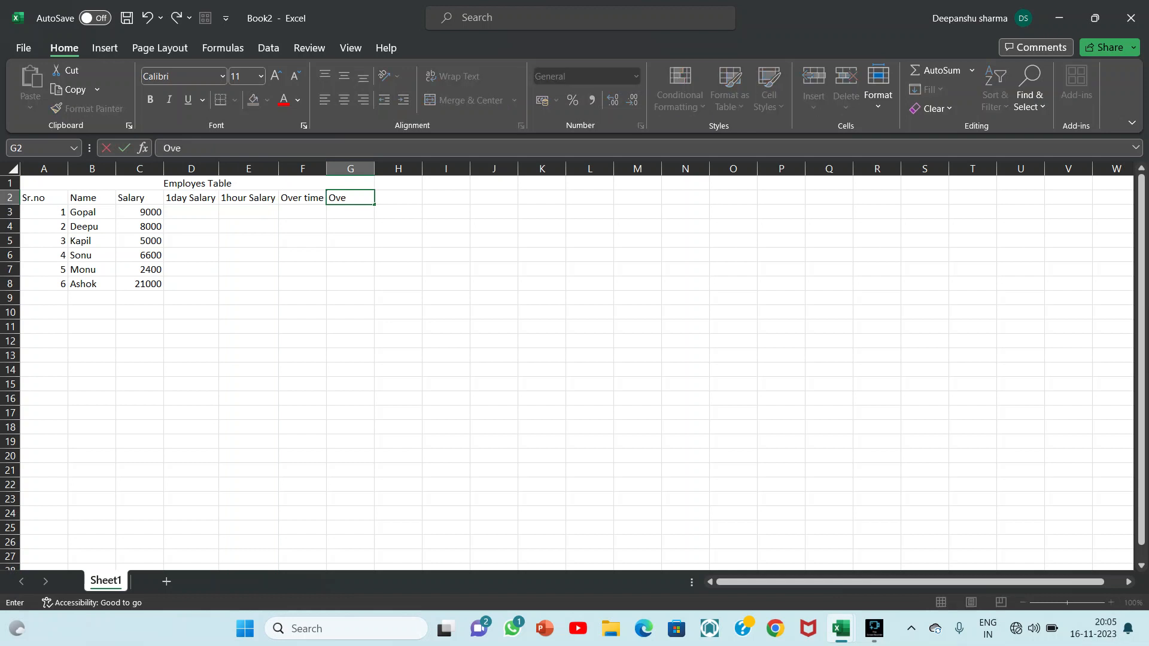
pyautogui.write('r Amount')
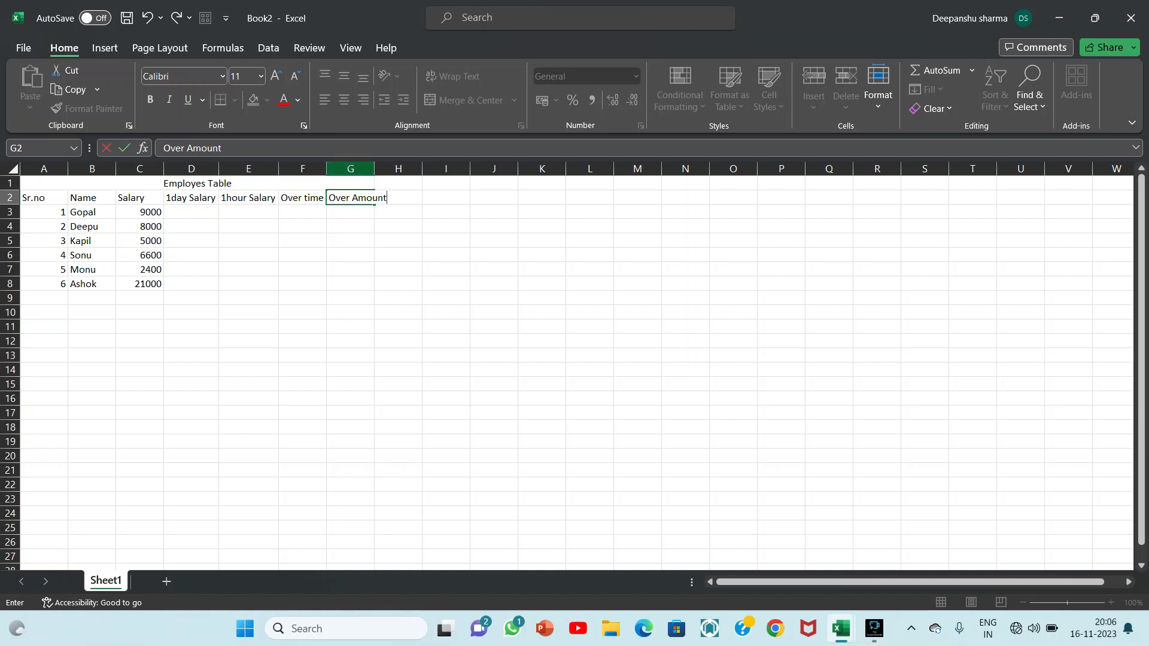
pyautogui.click(351, 168)
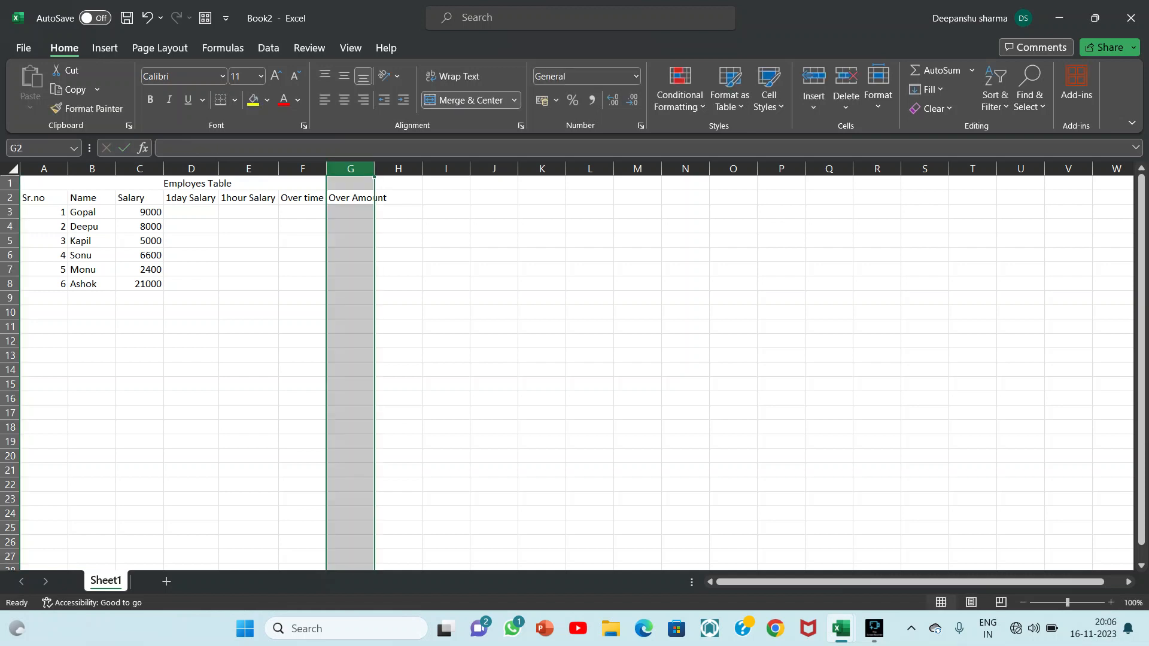
pyautogui.click(398, 169)
pyautogui.moveTo(374, 168); pyautogui.dragTo(392, 169)
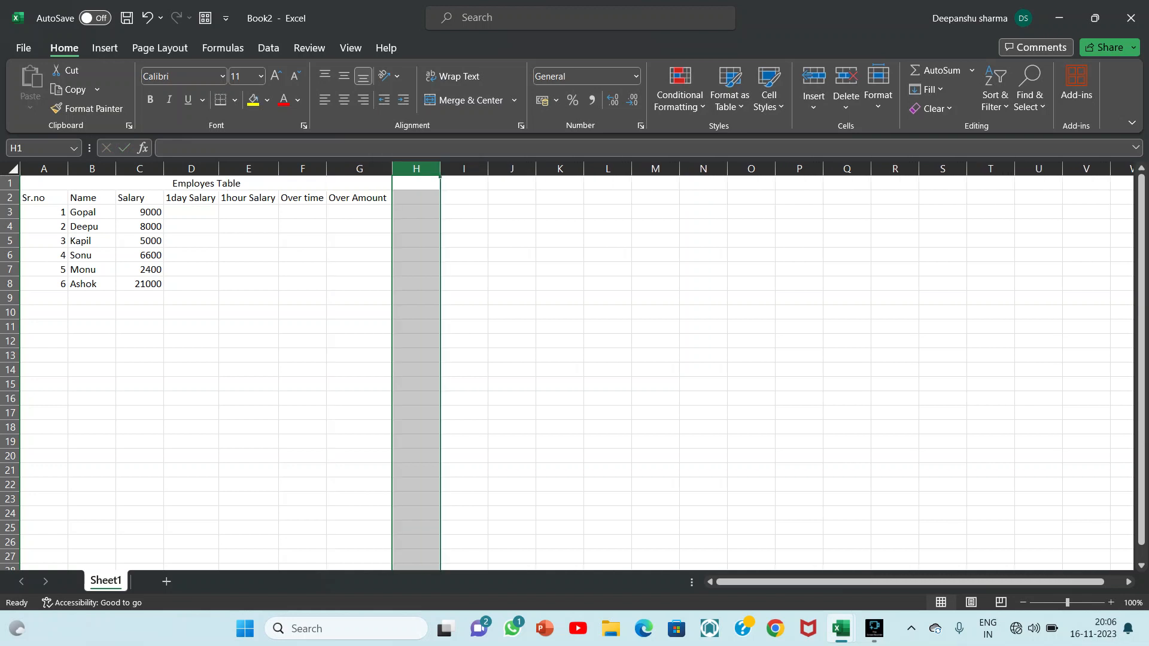
# Step: Add the column header "Net Salary" in cell H2 and widen column H slightly to fit it
pyautogui.click(416, 198)
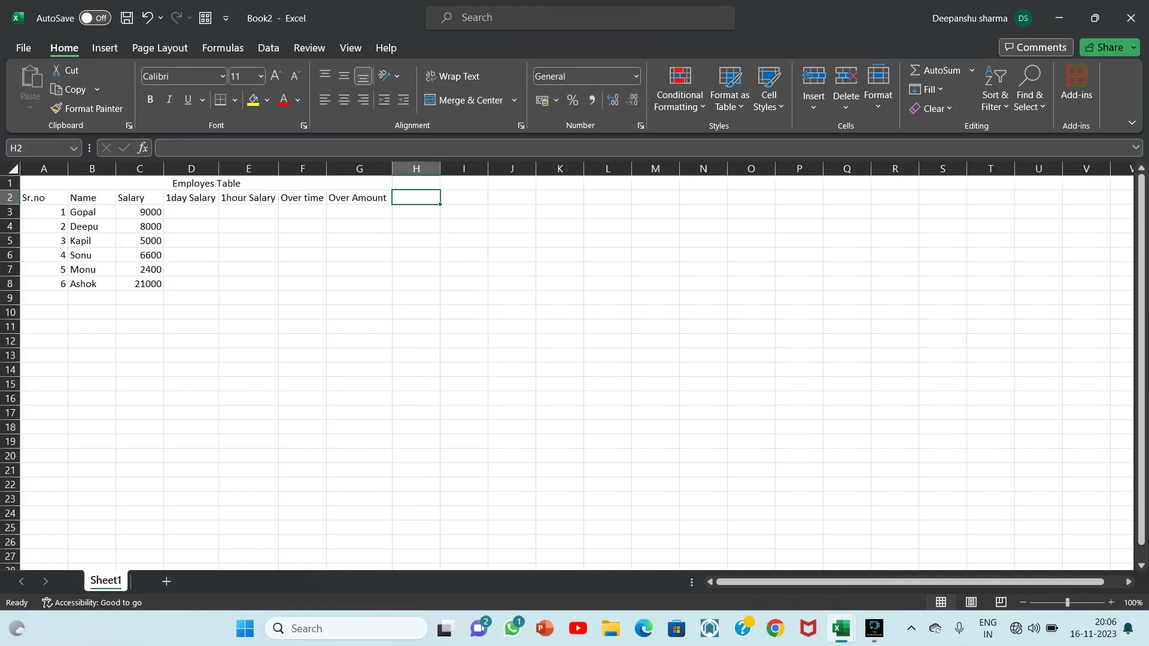
pyautogui.write('Net S')
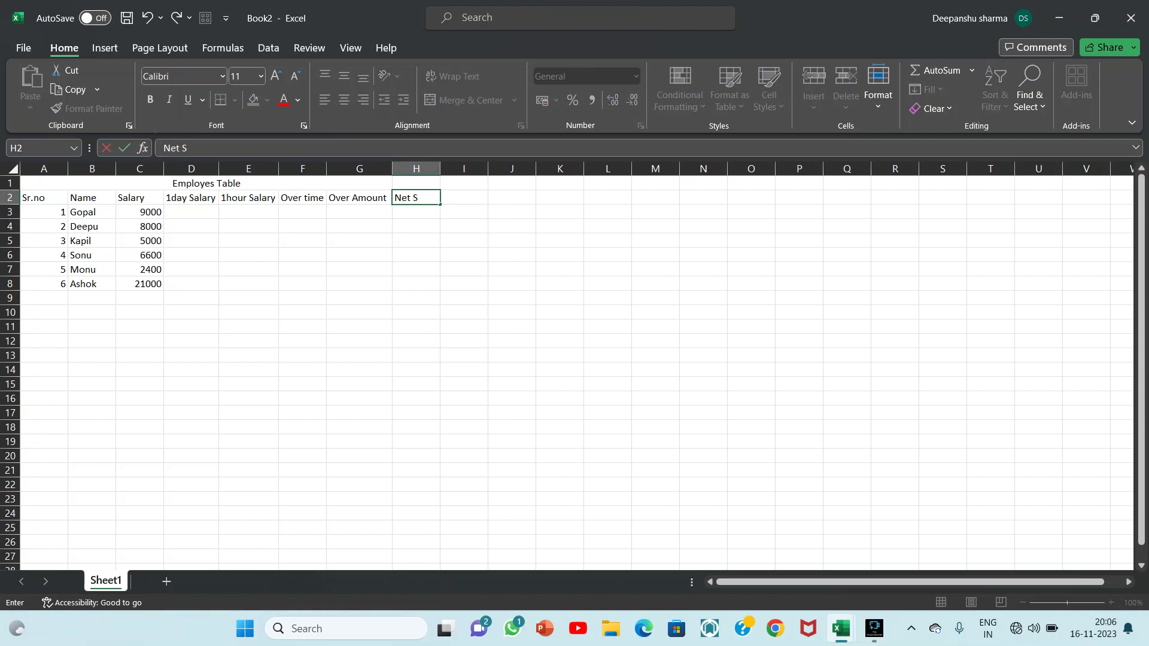
pyautogui.write('alary')
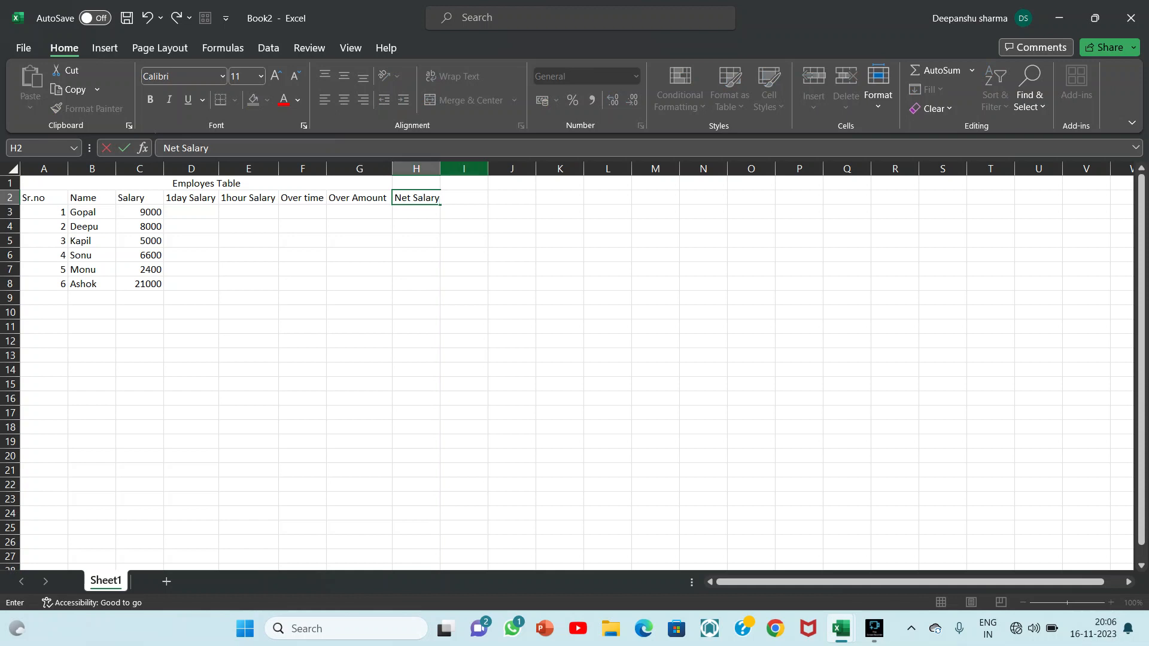
pyautogui.click(463, 169)
pyautogui.moveTo(440, 168); pyautogui.dragTo(447, 169)
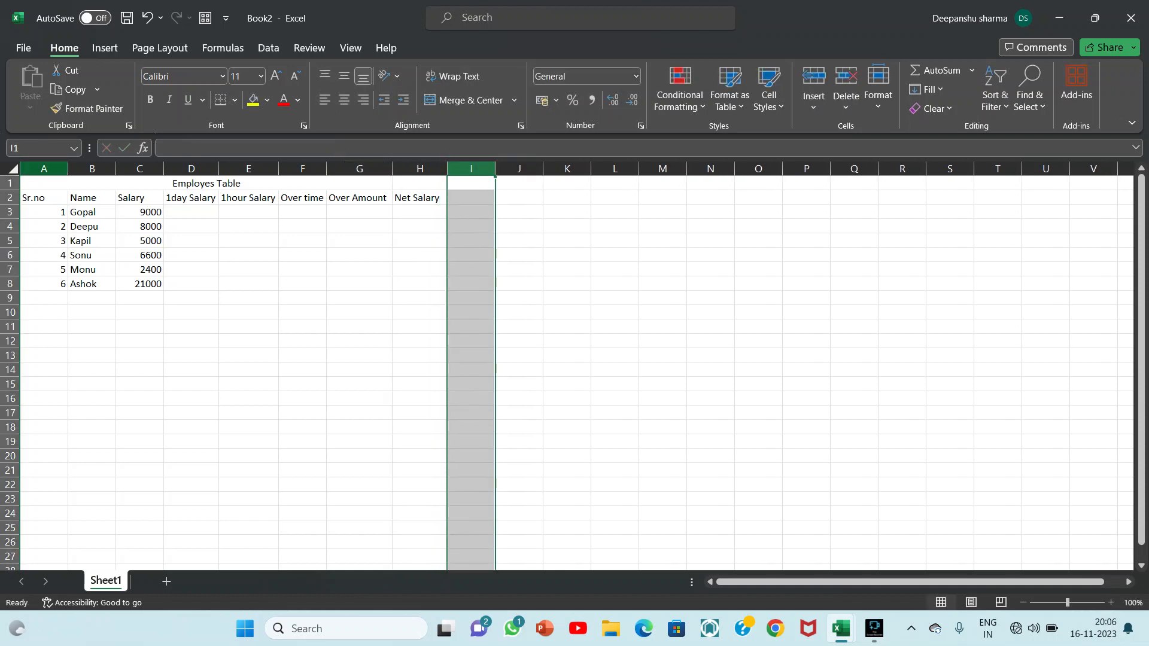
# Step: Review the table's columns one by one, from Sr.no in column A through Net Salary in column H
pyautogui.click(43, 169)
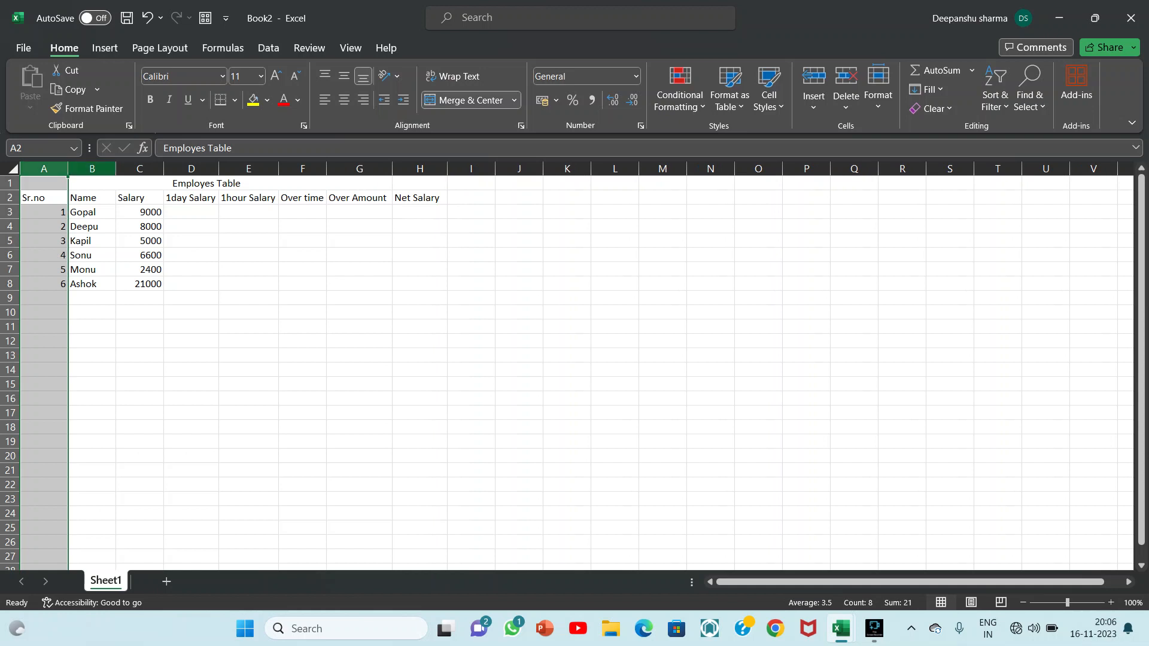
pyautogui.click(92, 169)
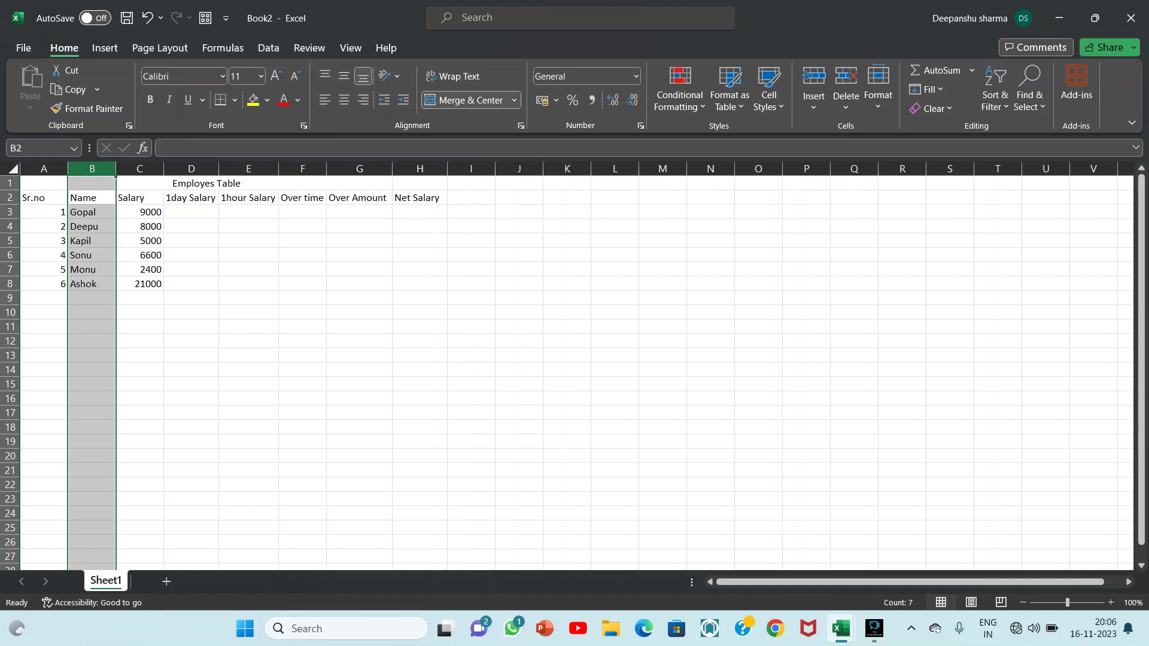
pyautogui.click(140, 169)
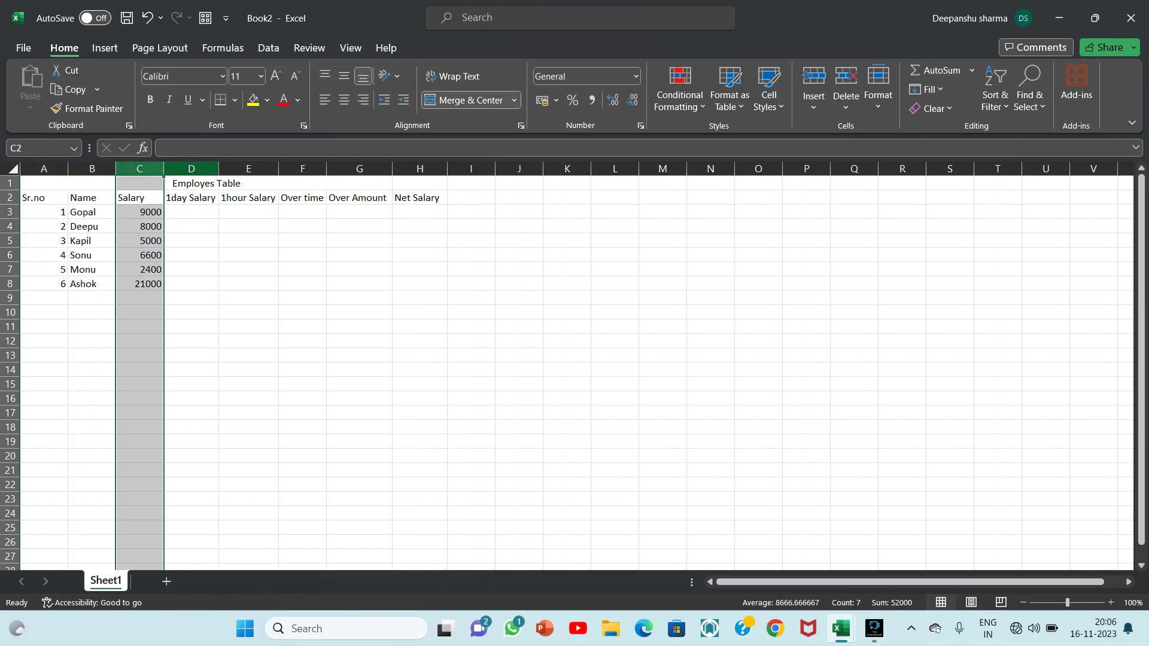
pyautogui.click(192, 168)
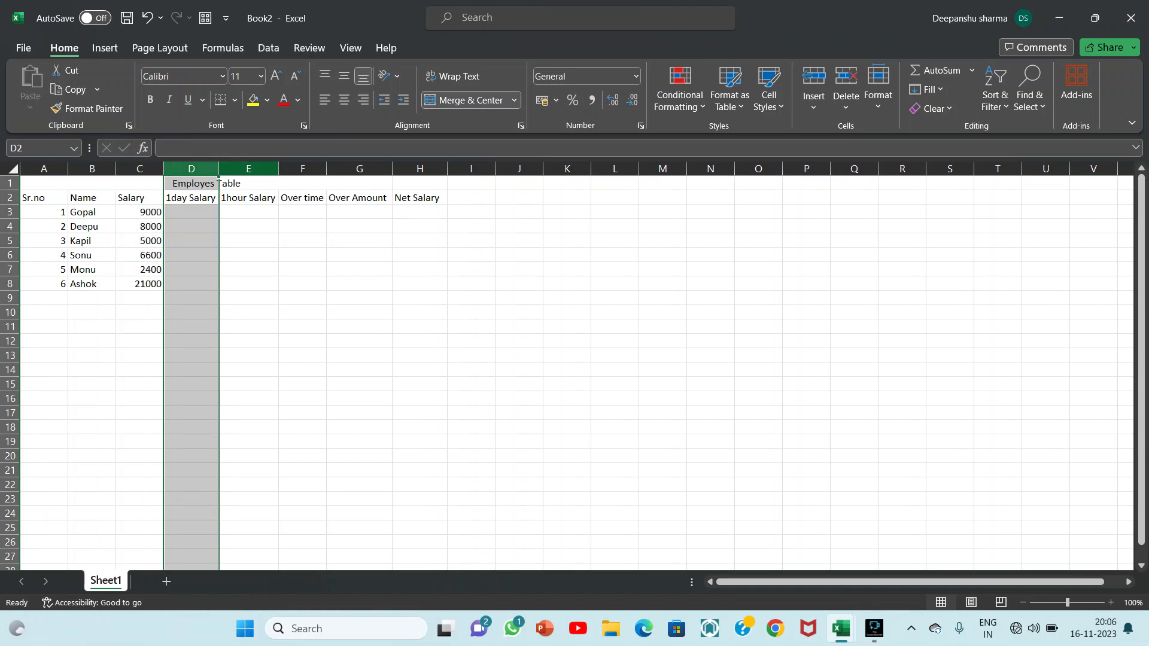
pyautogui.click(248, 169)
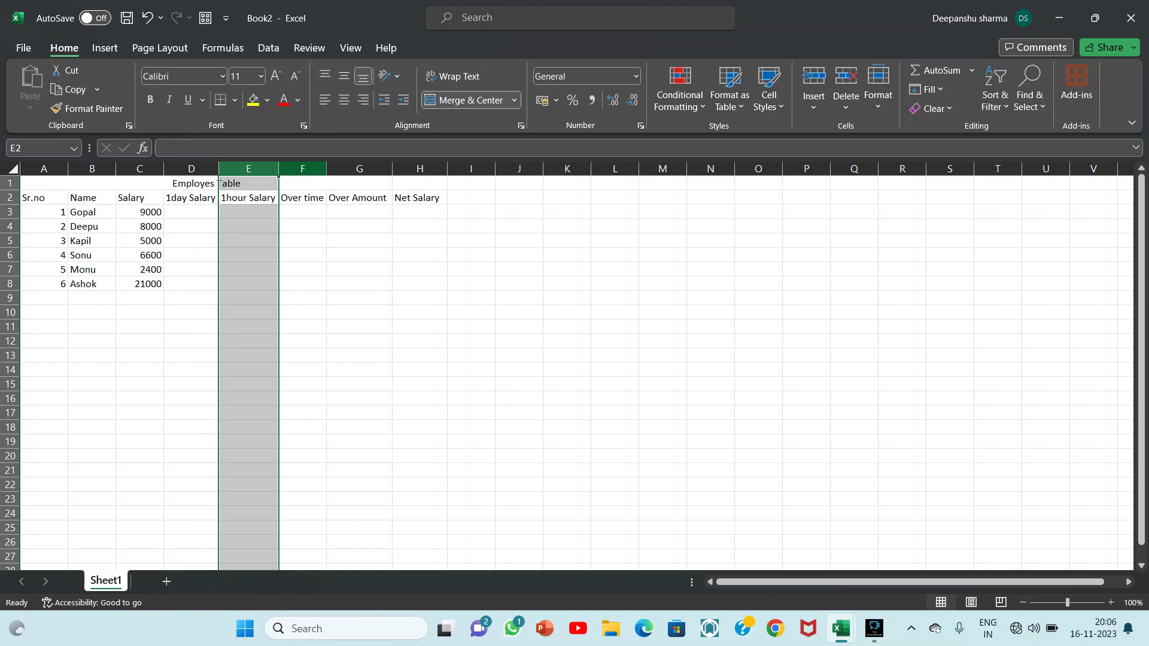
pyautogui.click(302, 169)
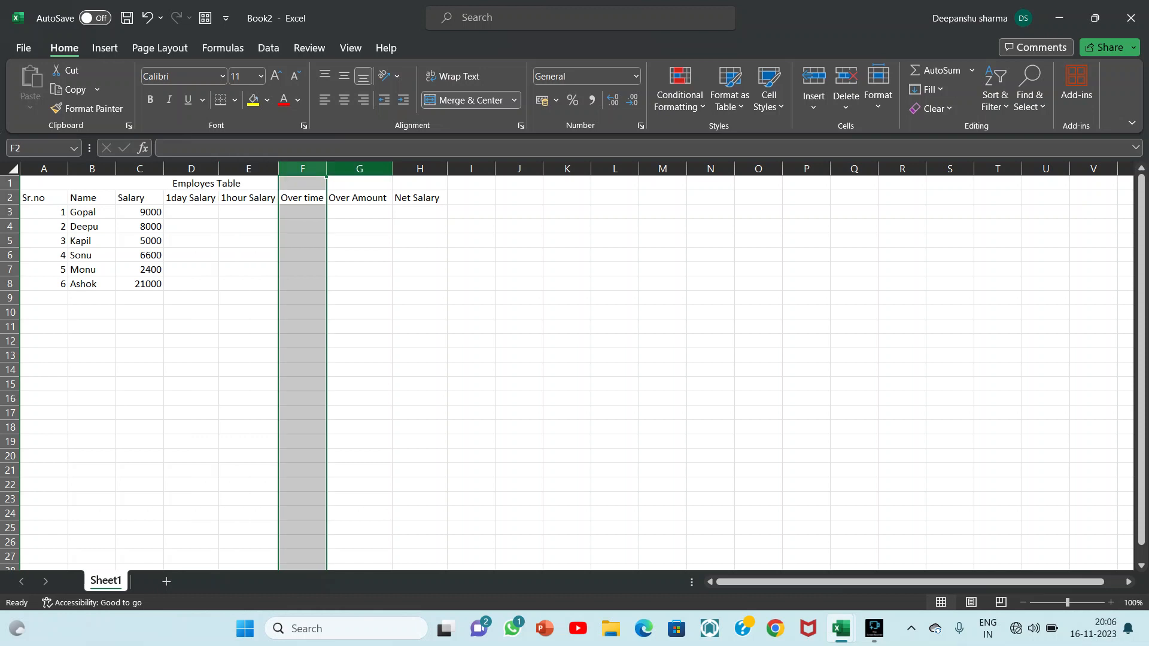
pyautogui.click(360, 169)
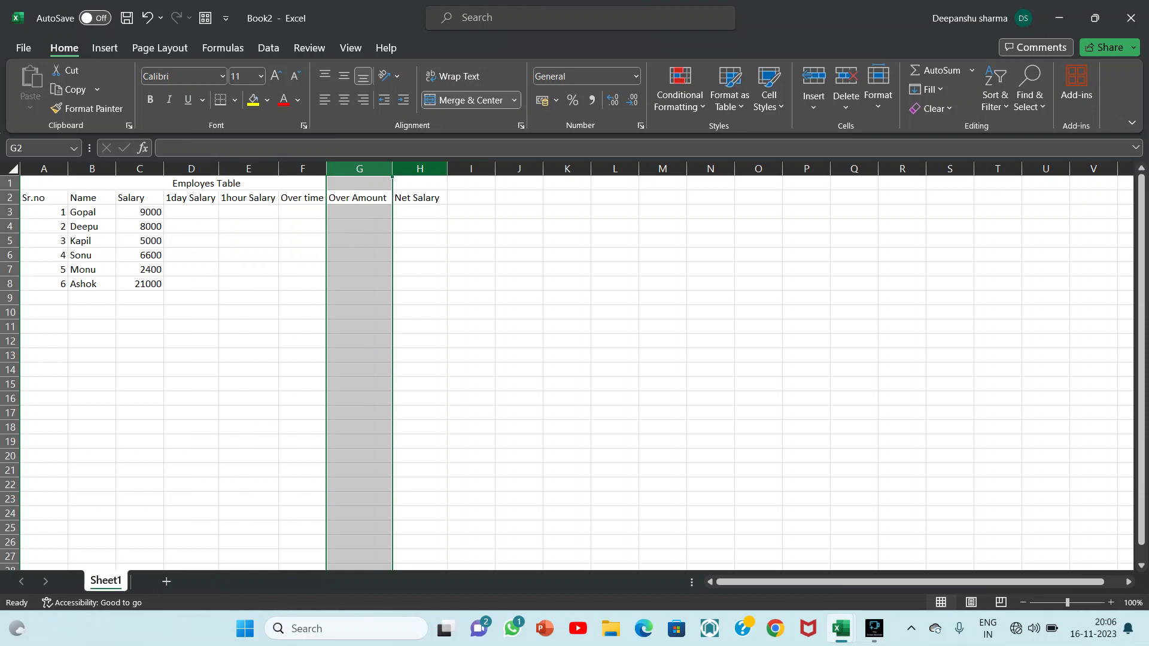
pyautogui.click(420, 168)
# Step: Calculate the one-day salary in cell D3 with the formula =C3/30 and fill it down through D8
pyautogui.click(191, 211)
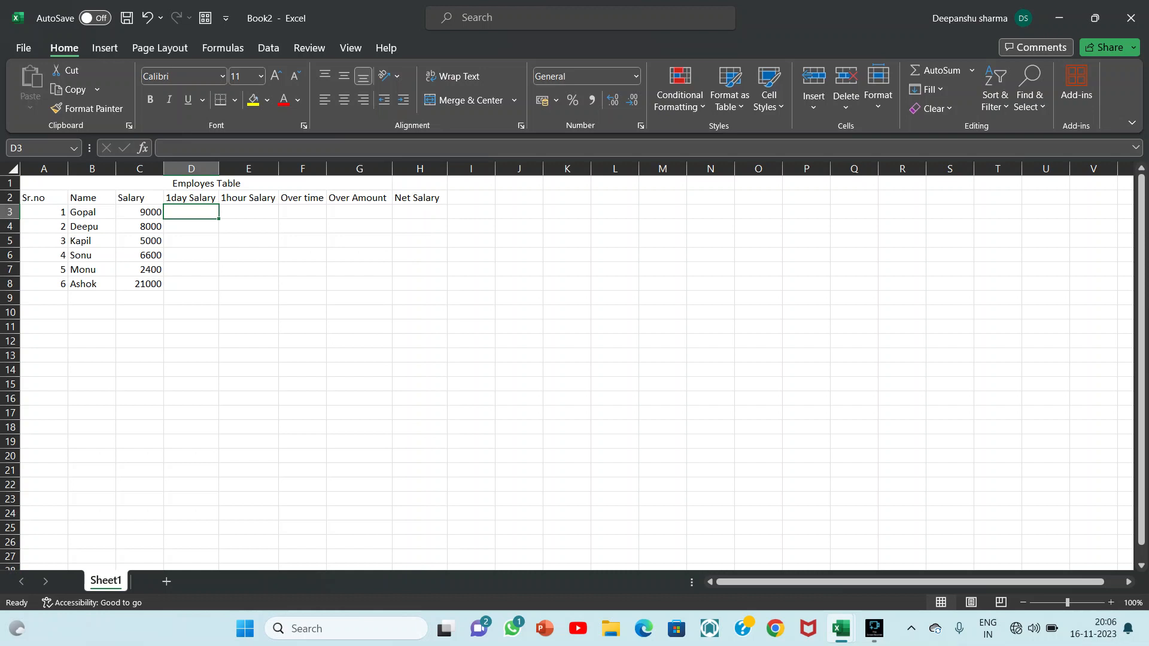
pyautogui.write('=b3')
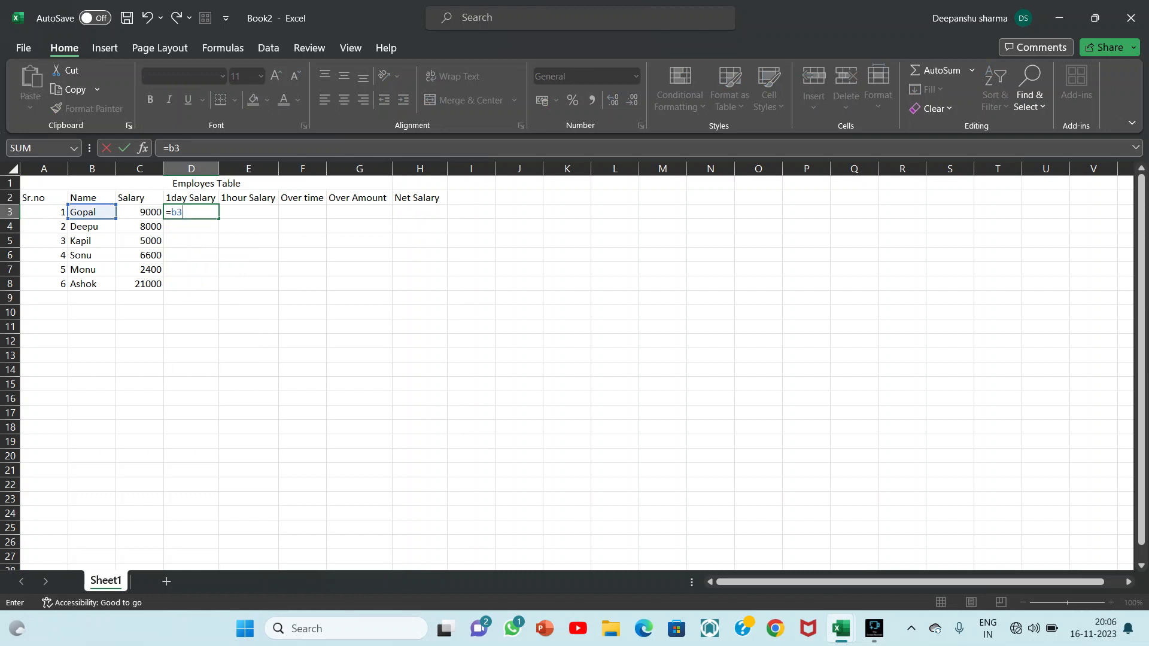
pyautogui.press('BackSpace')
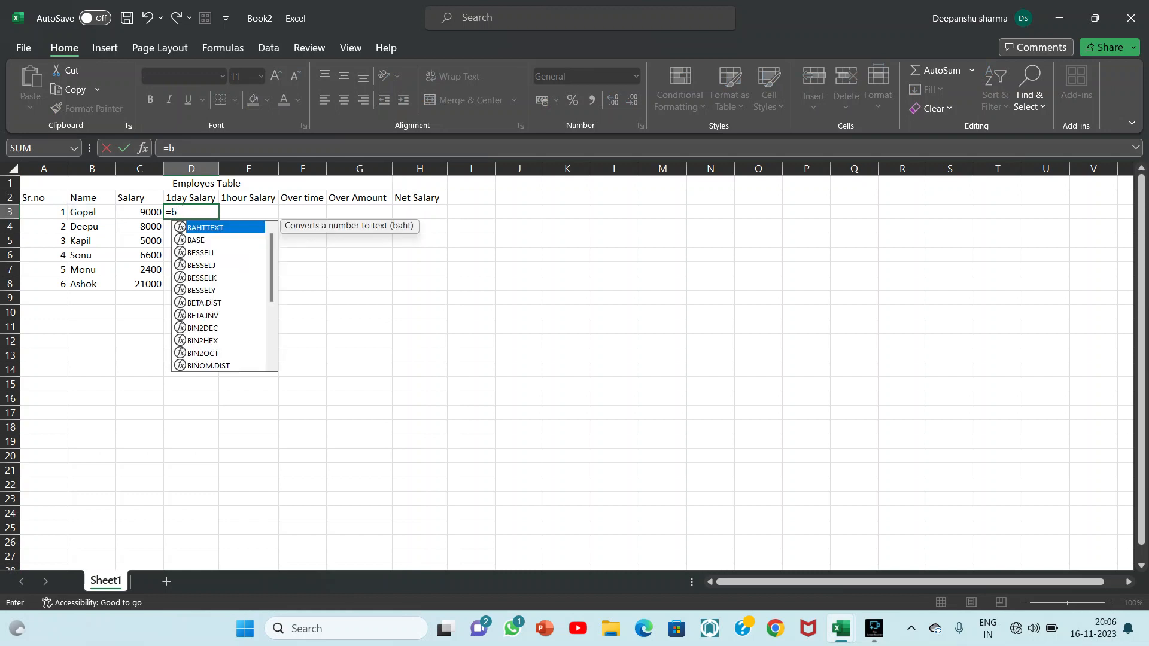
pyautogui.write('c3')
pyautogui.press('BackSpace')
pyautogui.press('BackSpace')
pyautogui.press('BackSpace')
pyautogui.write('c3')
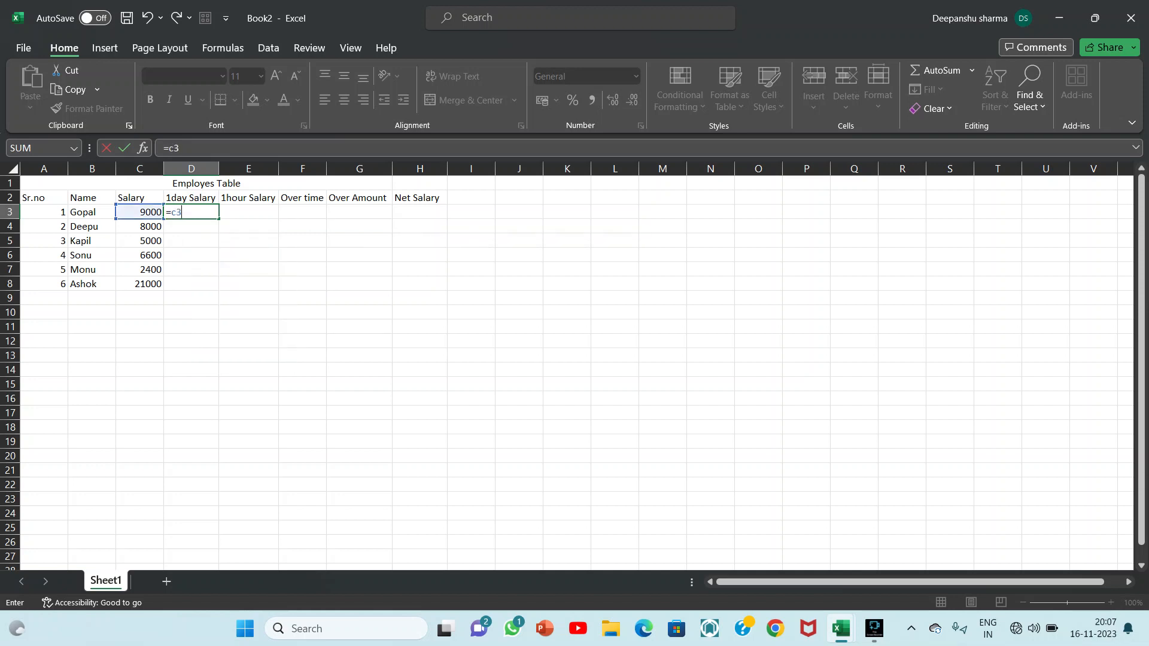
pyautogui.write('/30')
pyautogui.press('Return')
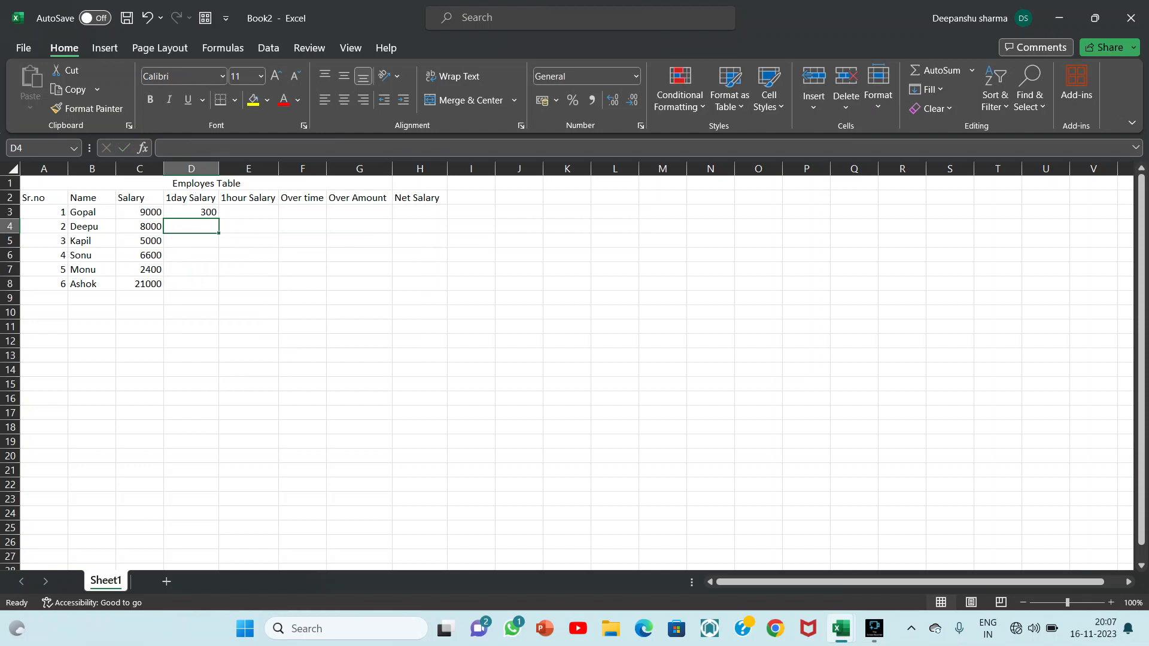
pyautogui.click(191, 212)
pyautogui.moveTo(219, 219); pyautogui.dragTo(219, 289)
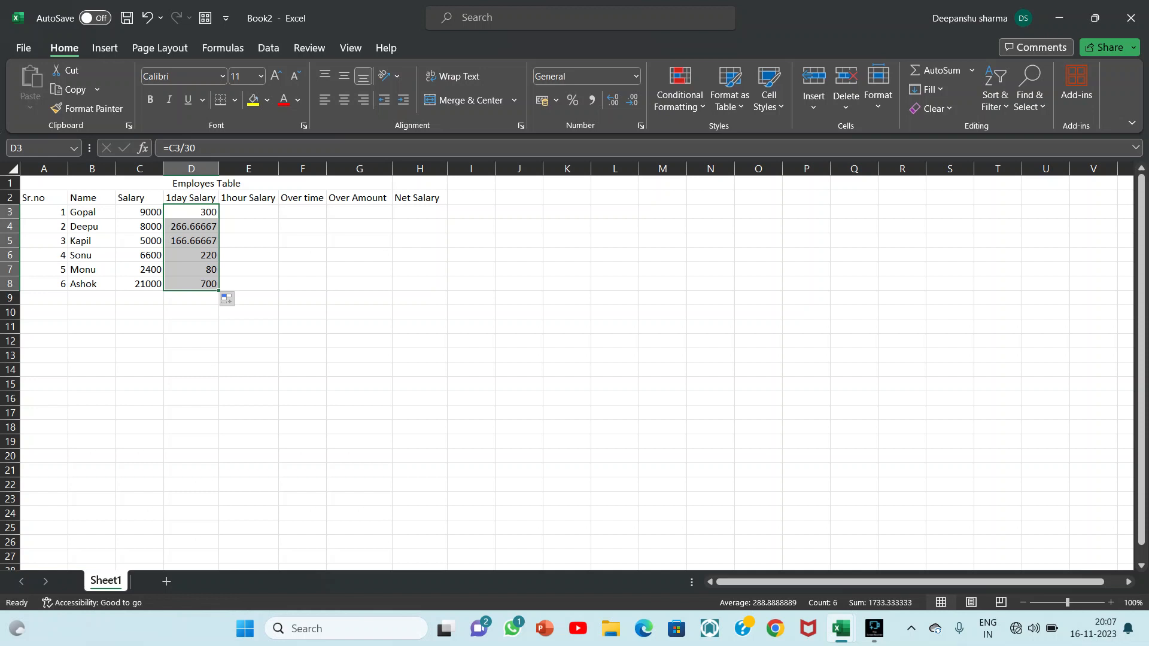
# Step: Calculate the one-hour salary in cell E3 with the formula =D3/8 and fill it down through E8
pyautogui.click(248, 212)
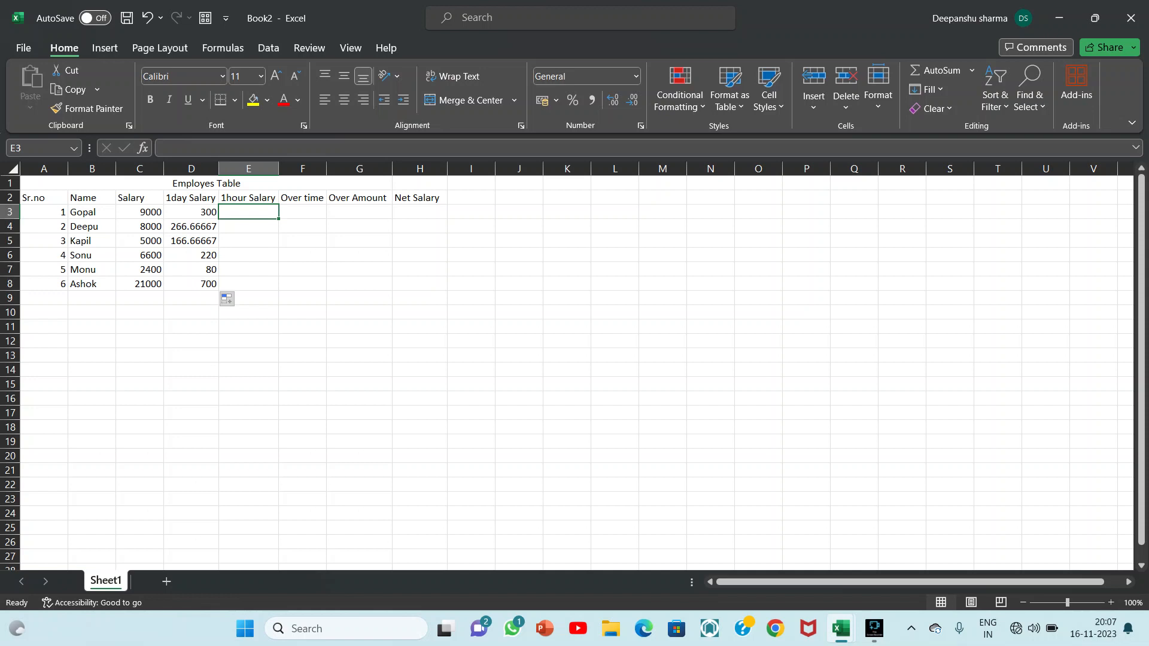
pyautogui.write('=d')
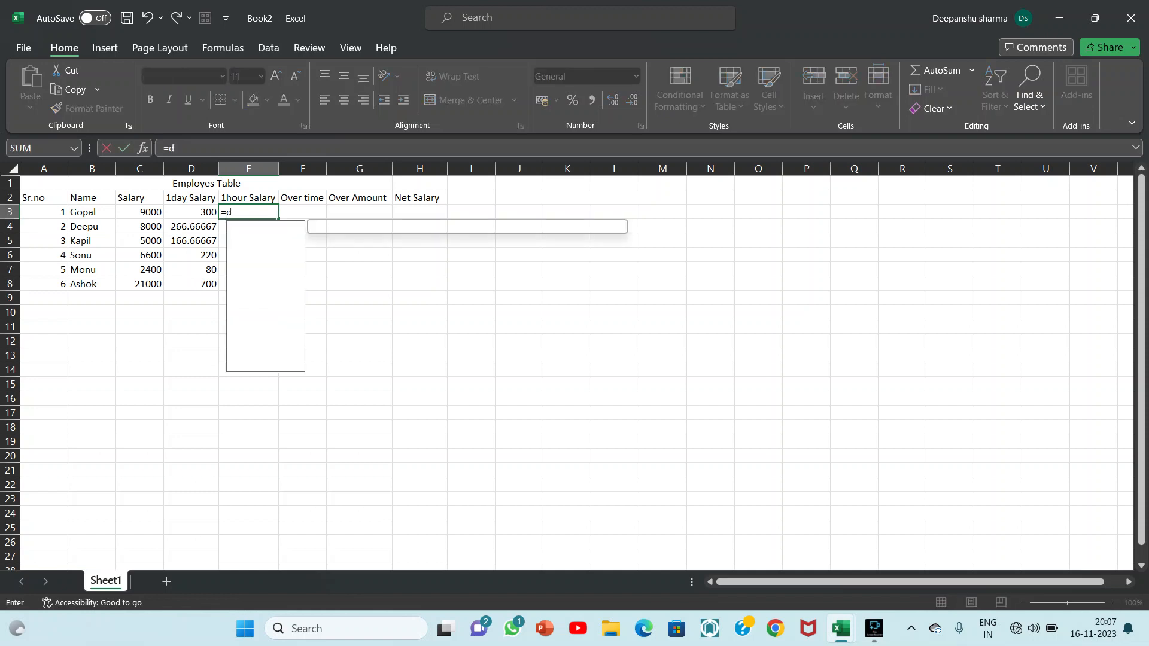
pyautogui.write('4')
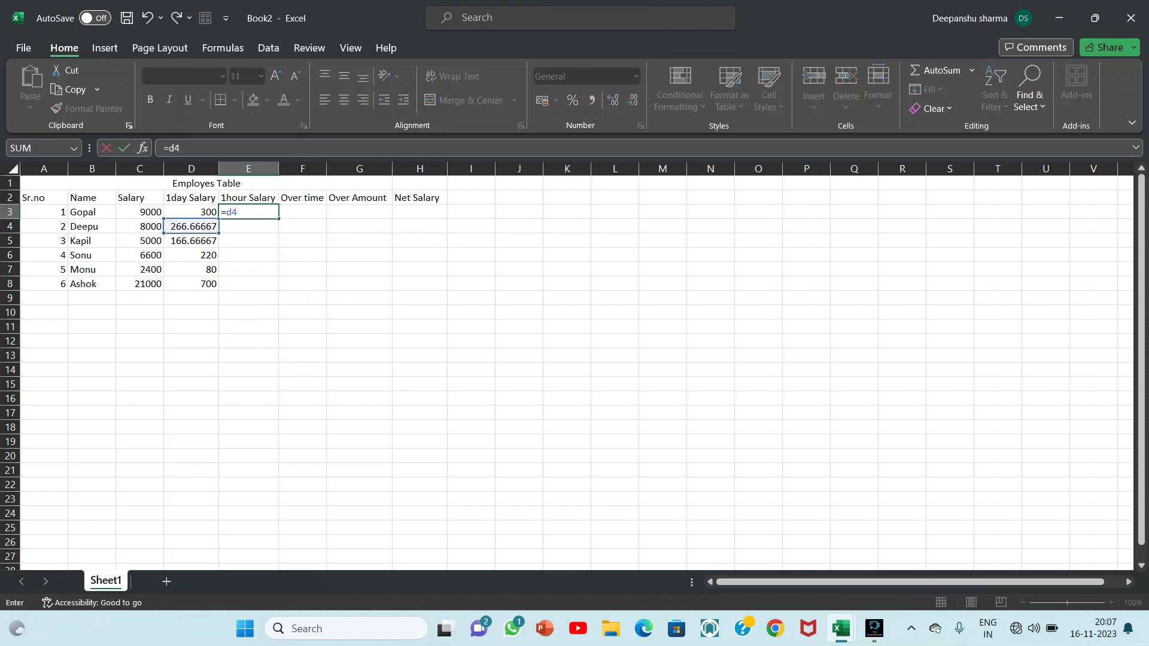
pyautogui.press('BackSpace')
pyautogui.write('3')
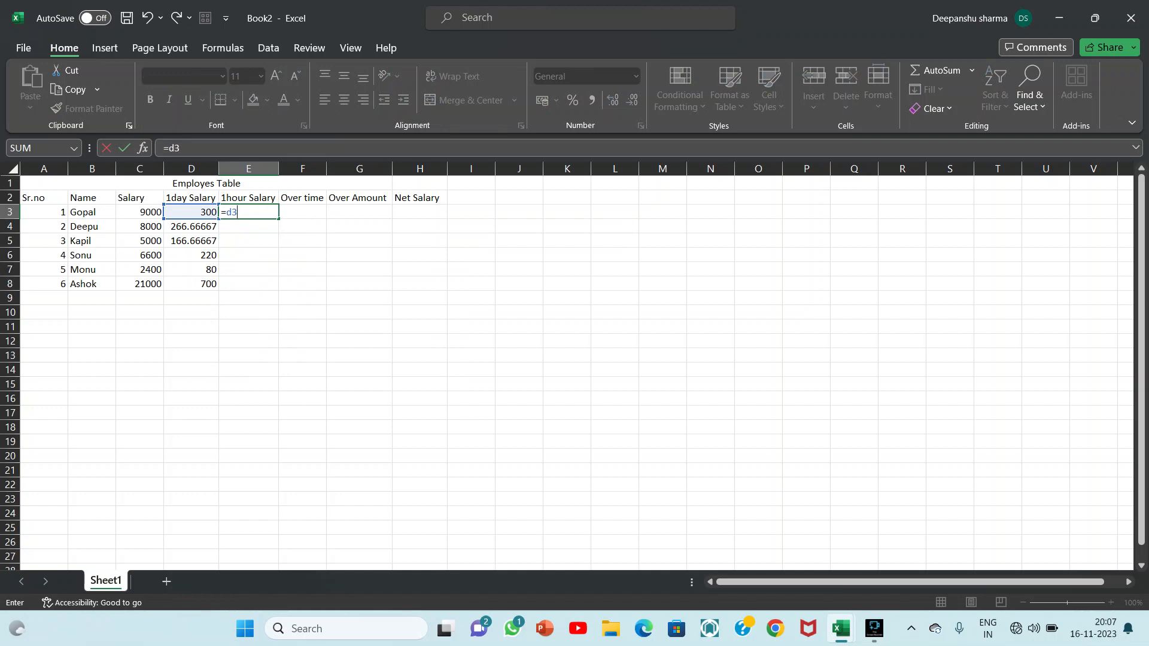
pyautogui.write('/8')
pyautogui.press('Return')
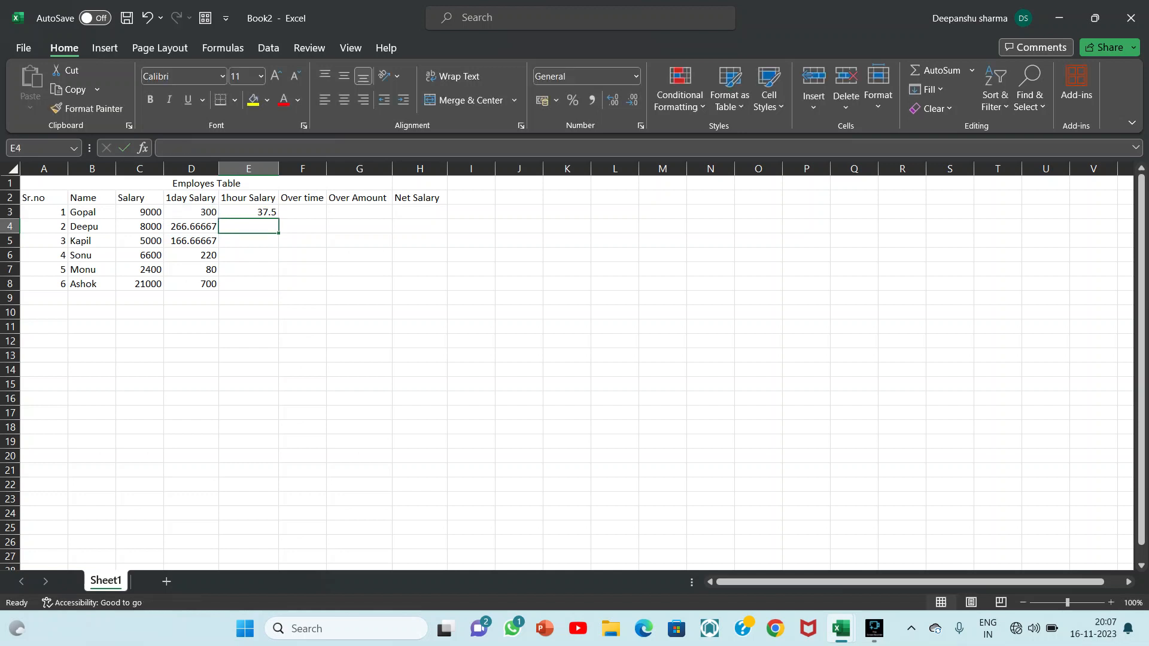
pyautogui.click(248, 212)
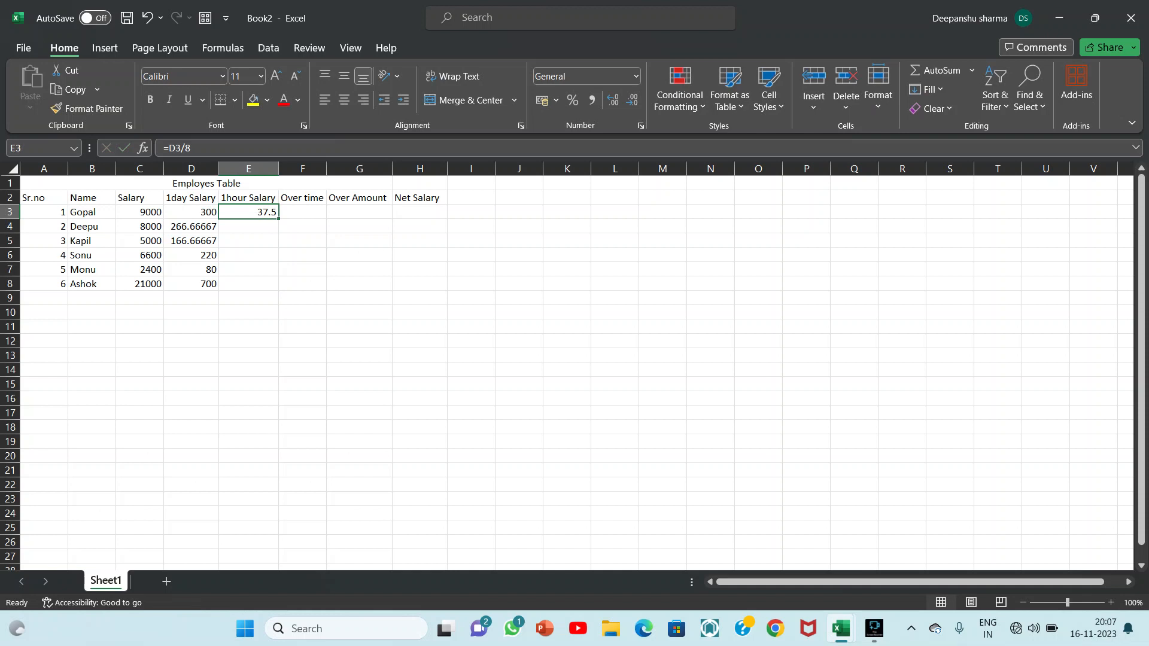
pyautogui.moveTo(279, 219); pyautogui.dragTo(279, 291)
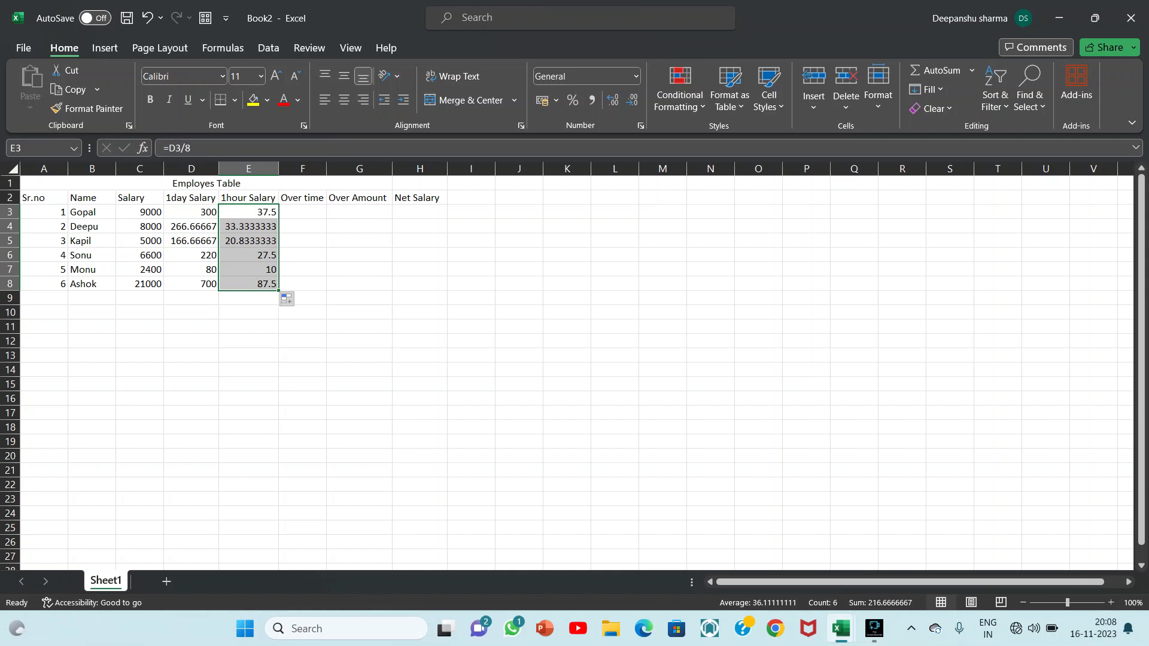
# Step: Enter the overtime values 54, 41, 12, 18, 19 and 20 in cells F3 through F8 and go to cell G3
pyautogui.click(303, 211)
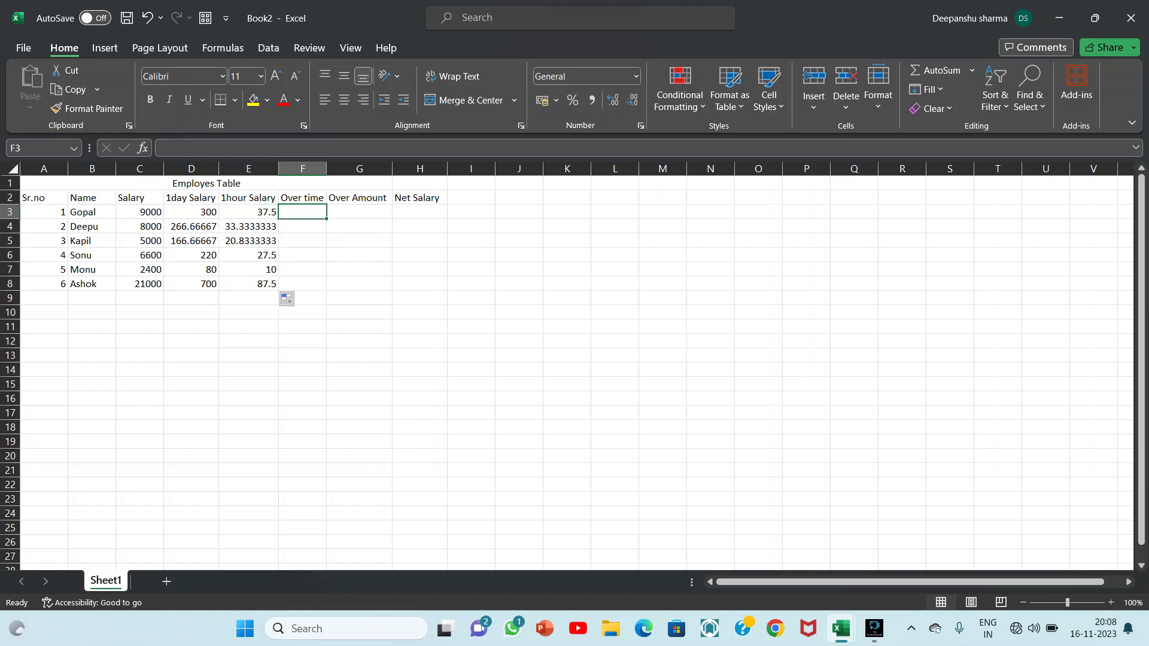
pyautogui.write('54')
pyautogui.press('Return')
pyautogui.write('41')
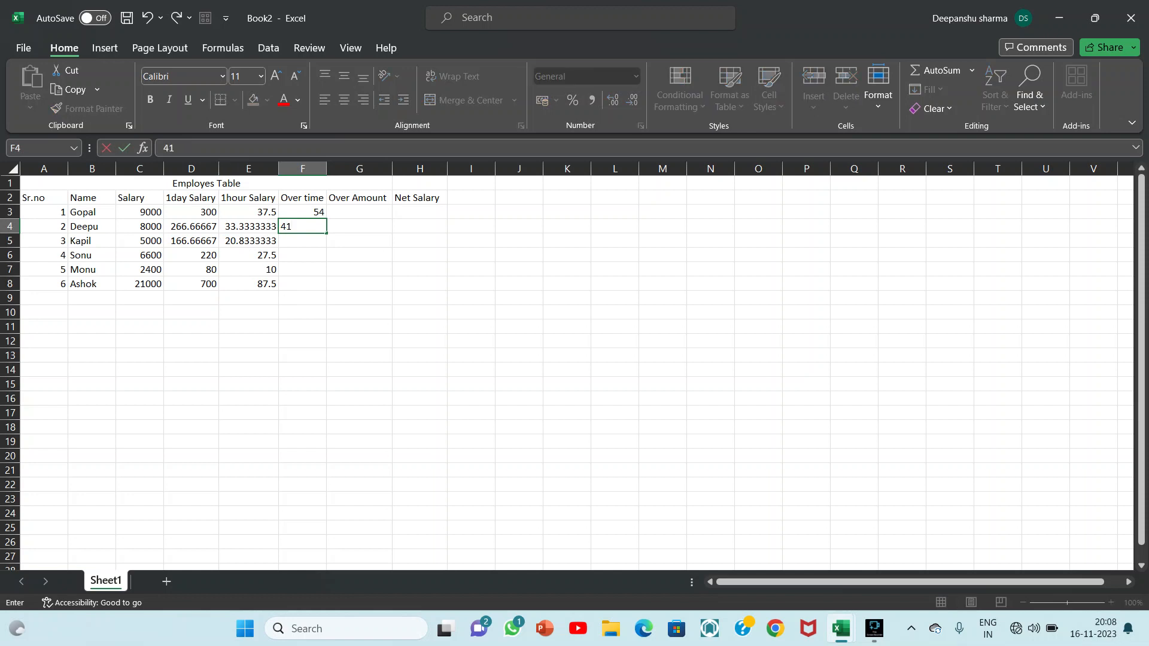
pyautogui.press('Return')
pyautogui.write('12')
pyautogui.press('Return')
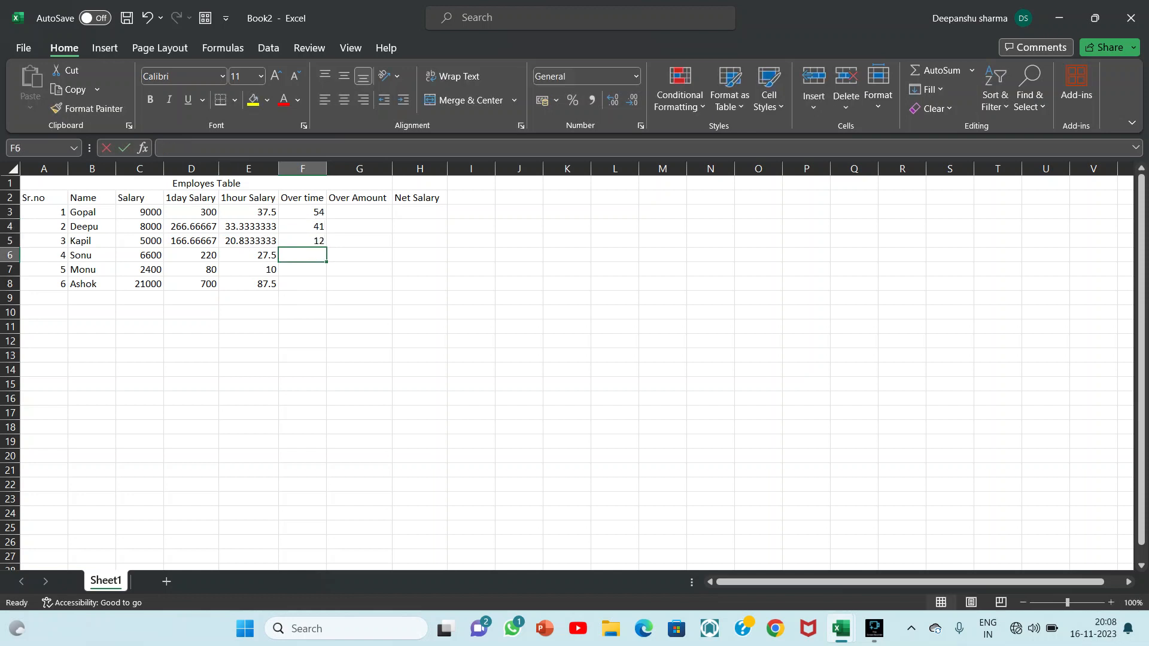
pyautogui.write('18')
pyautogui.press('Return')
pyautogui.write('19')
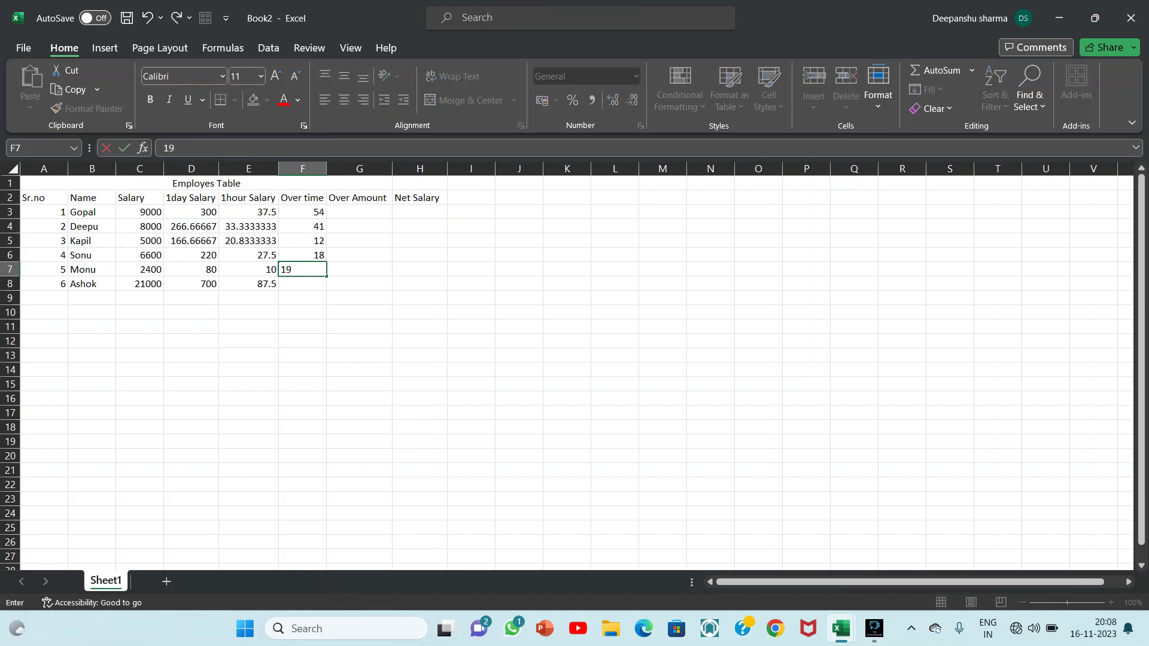
pyautogui.press('Return')
pyautogui.write('20')
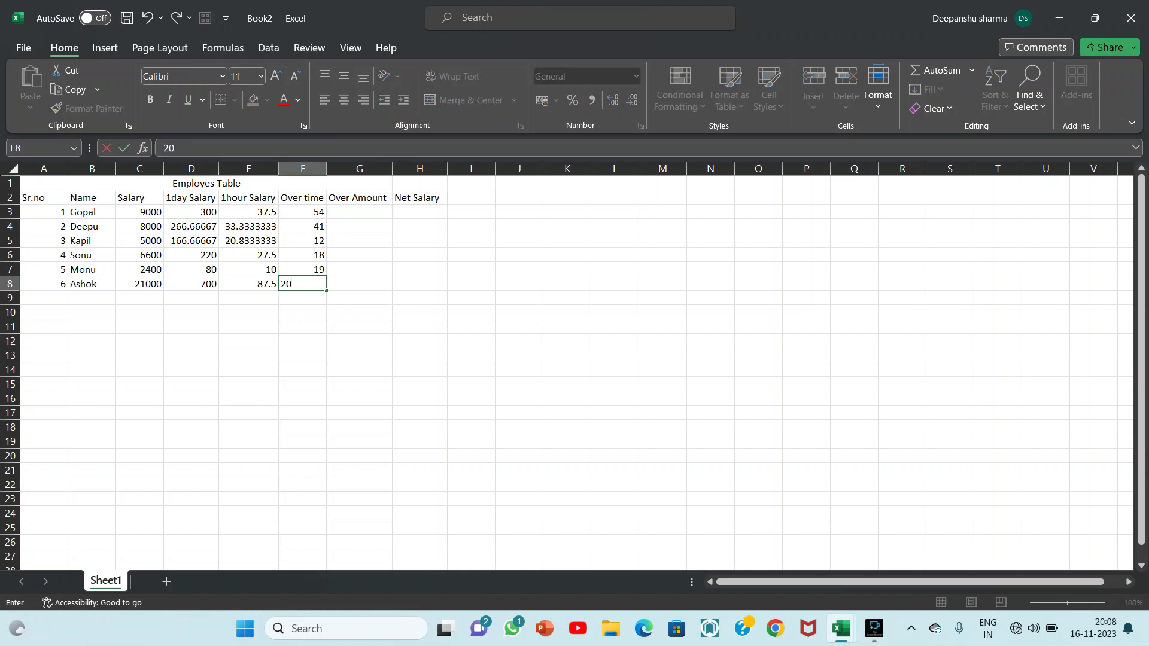
pyautogui.press('Up')
pyautogui.press('Up')
pyautogui.press('Up')
pyautogui.press('Up')
pyautogui.press('Up')
pyautogui.press('Right')
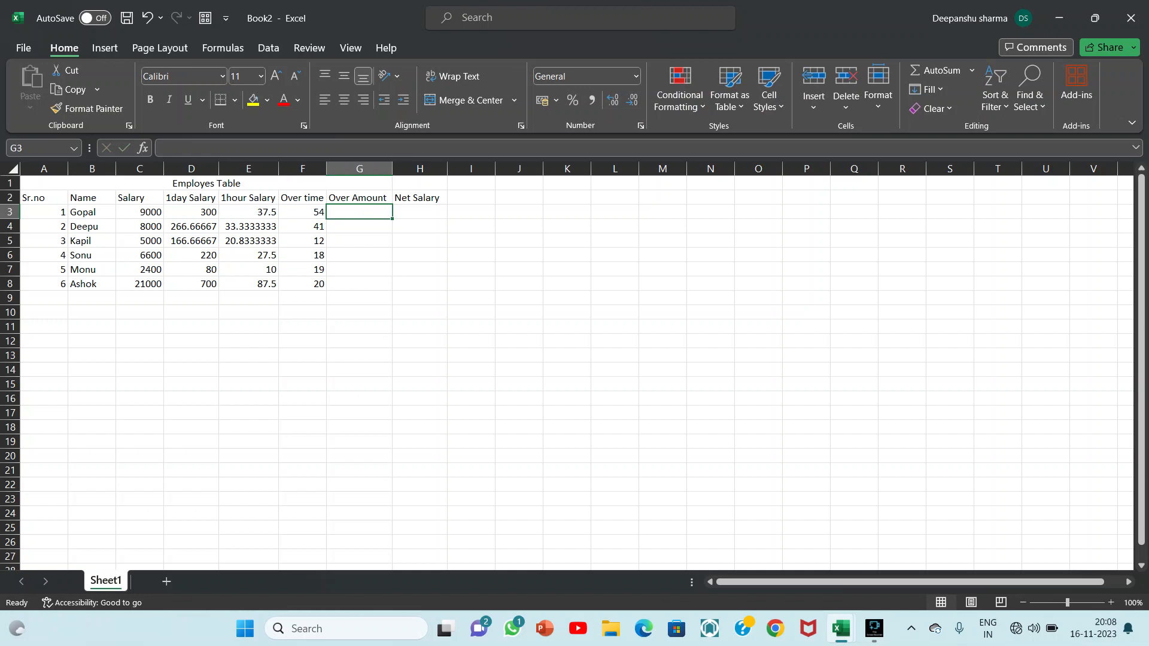
pyautogui.write('D')
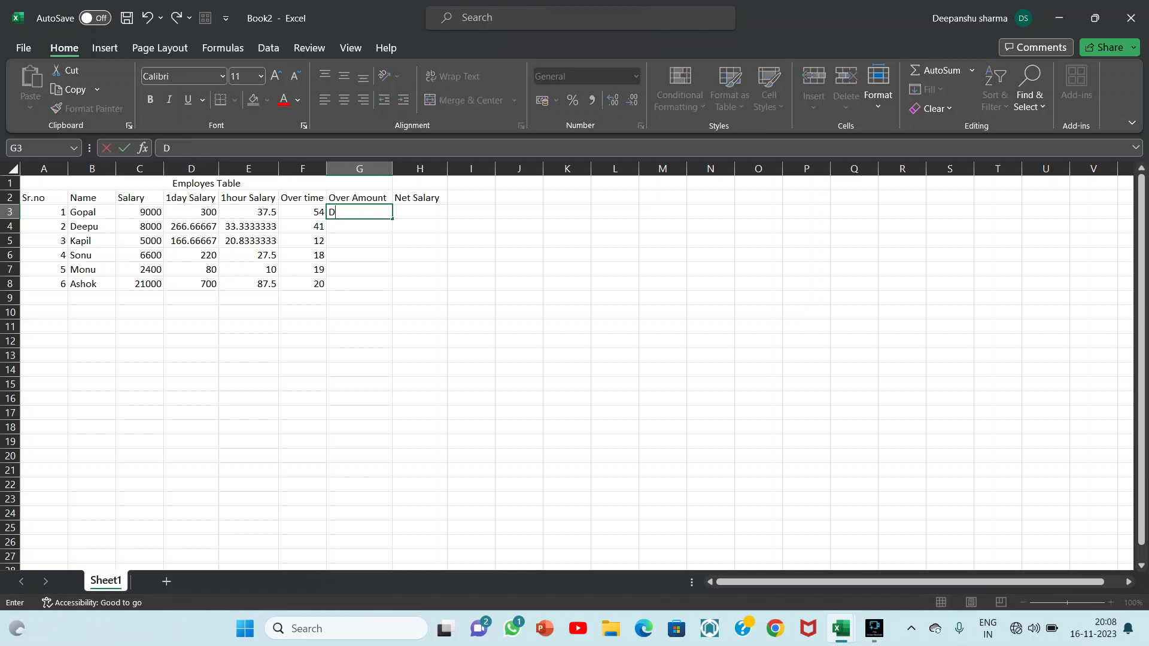
pyautogui.write('3')
pyautogui.press('BackSpace')
pyautogui.press('BackSpace')
# Step: Calculate the overtime amount in cell G3 with the formula =E3*F3 and fill it down through G8
pyautogui.write('=d3')
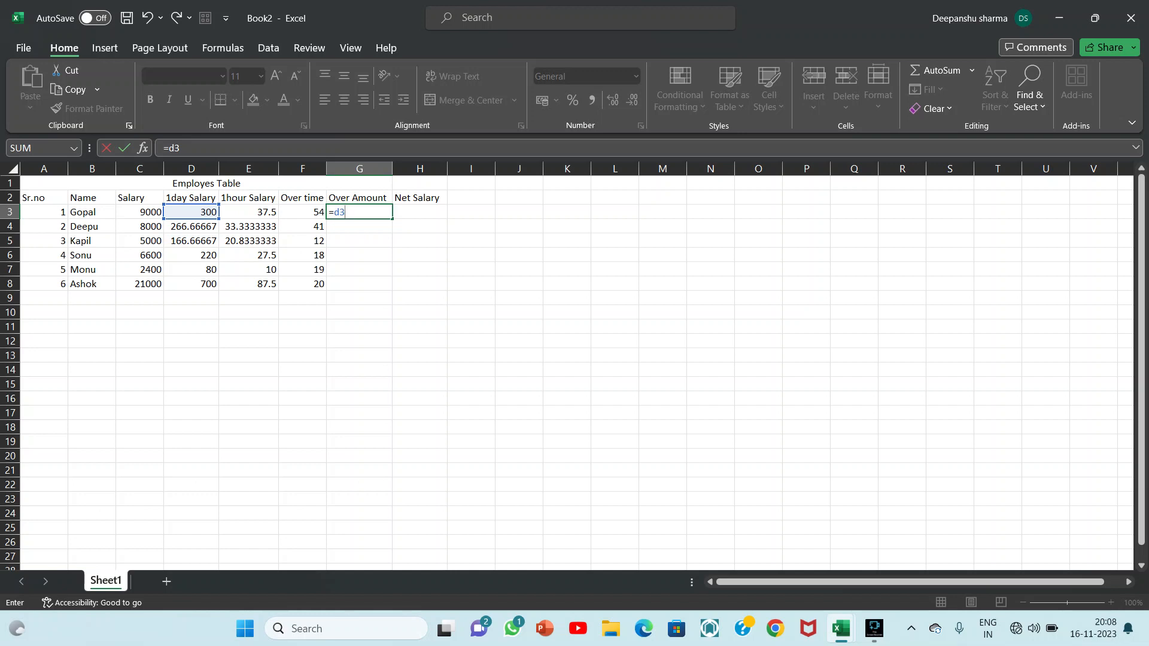
pyautogui.press('BackSpace')
pyautogui.press('BackSpace')
pyautogui.write('e3')
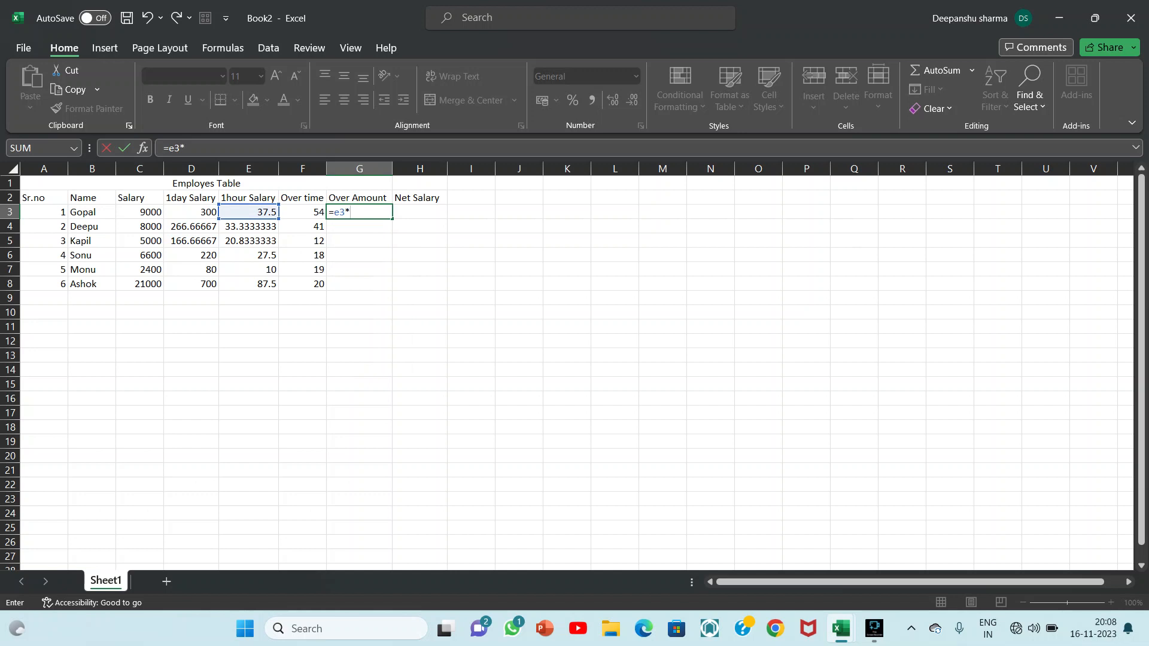
pyautogui.write('*f')
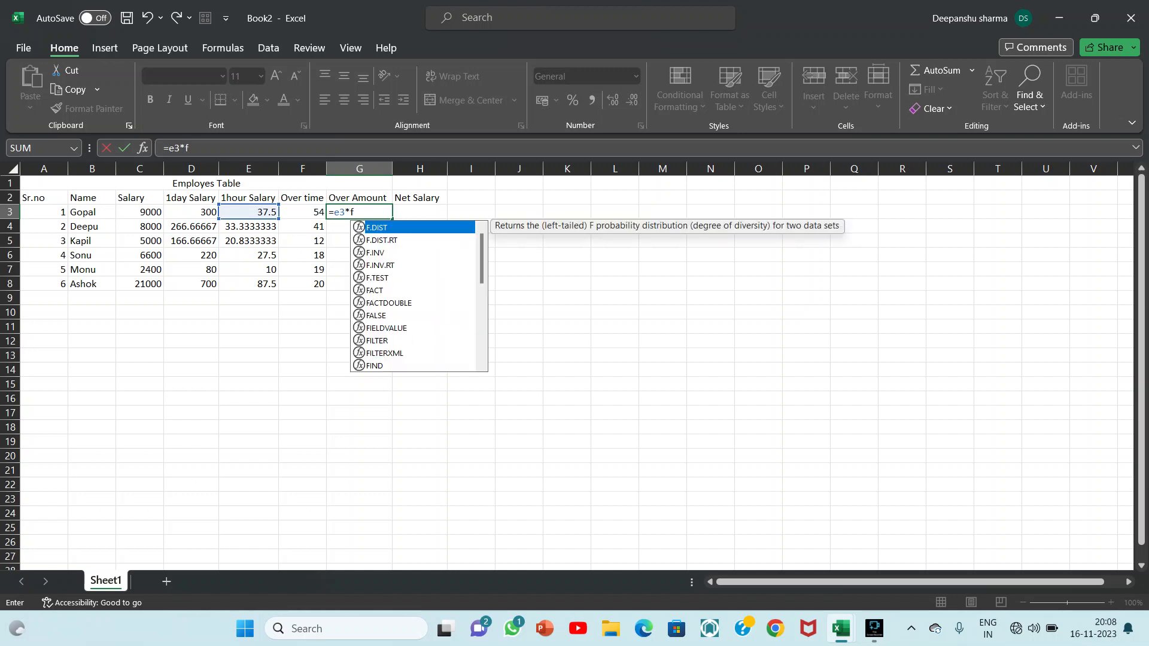
pyautogui.write('3')
pyautogui.press('Return')
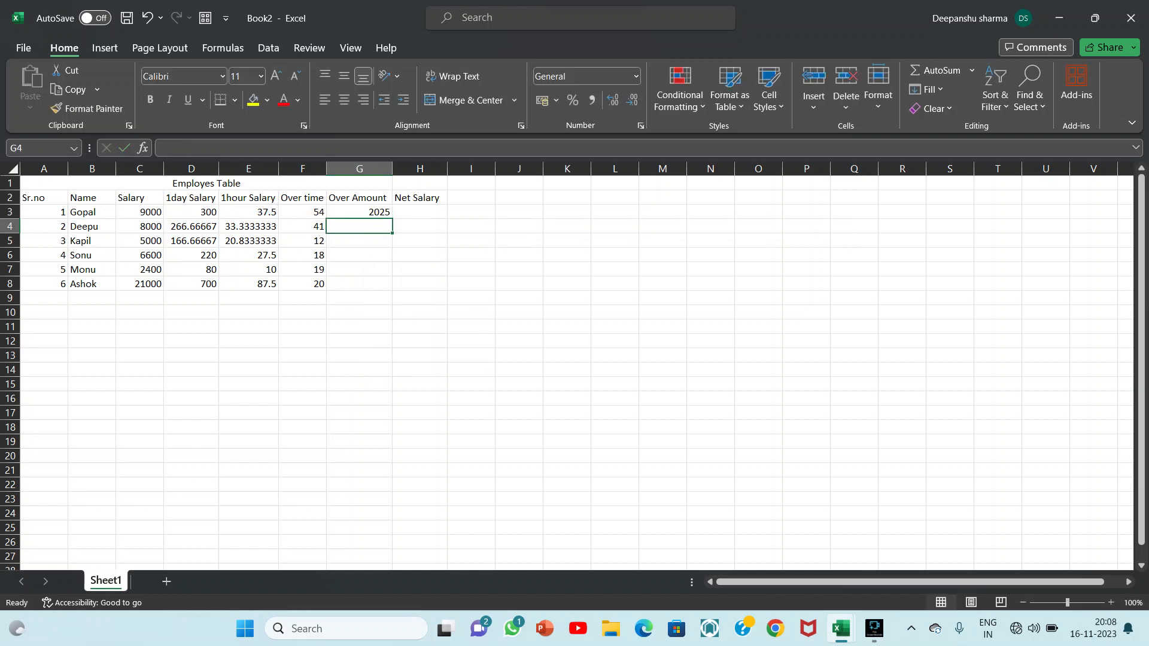
pyautogui.press('Up')
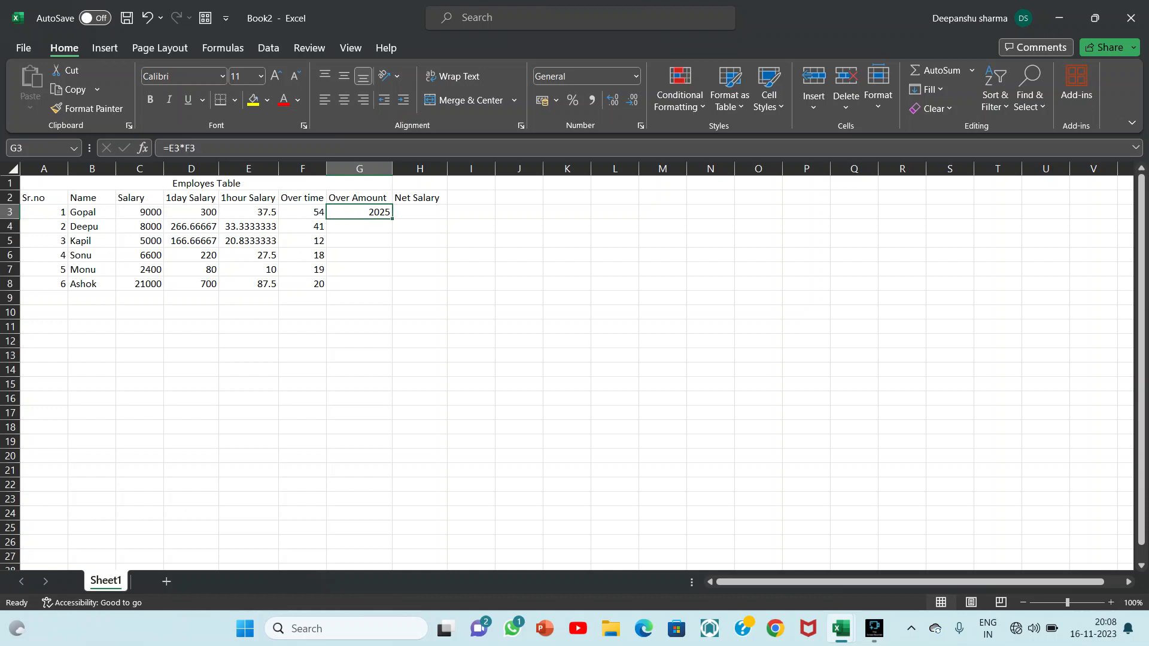
pyautogui.moveTo(393, 219); pyautogui.dragTo(392, 289)
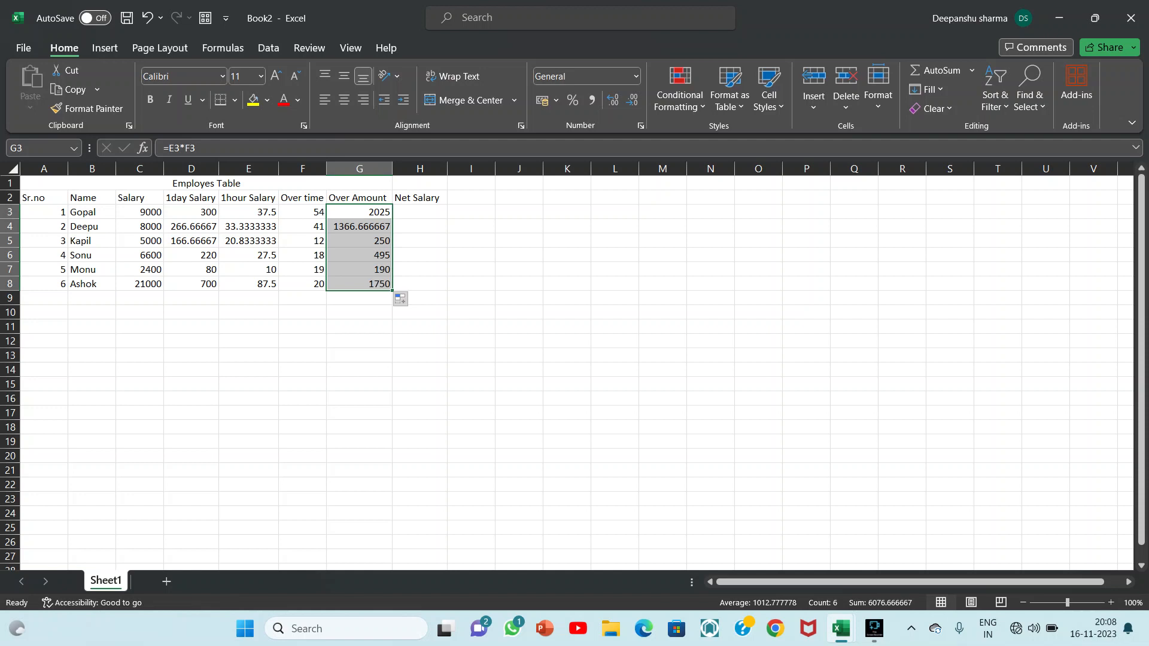
pyautogui.click(419, 211)
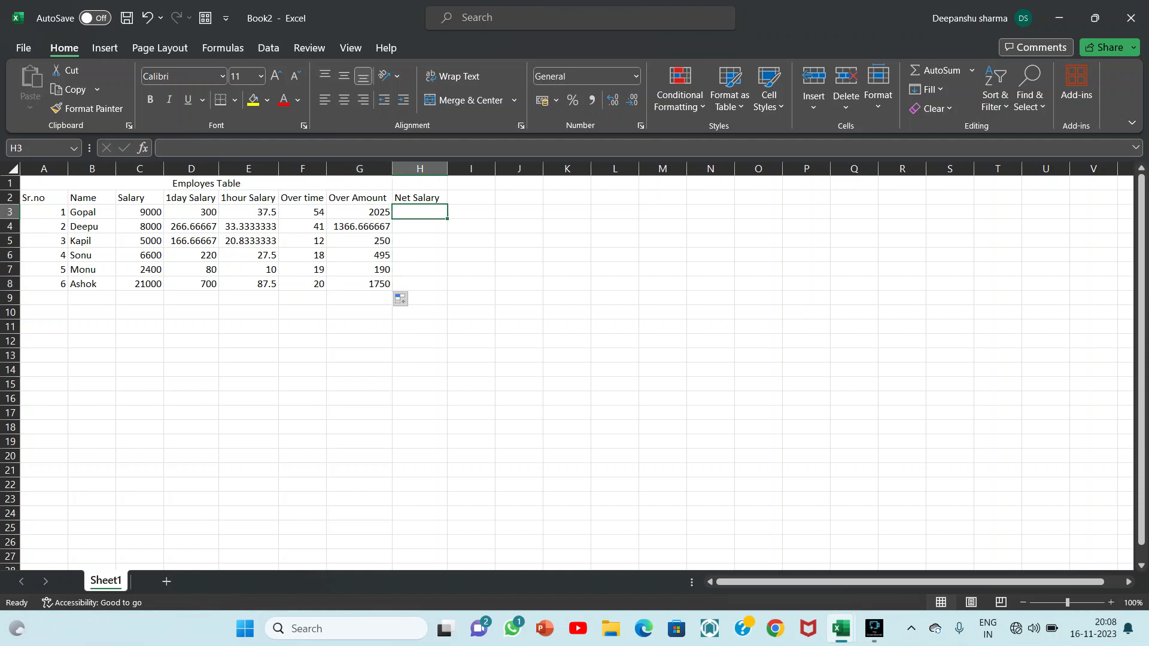
pyautogui.write('=')
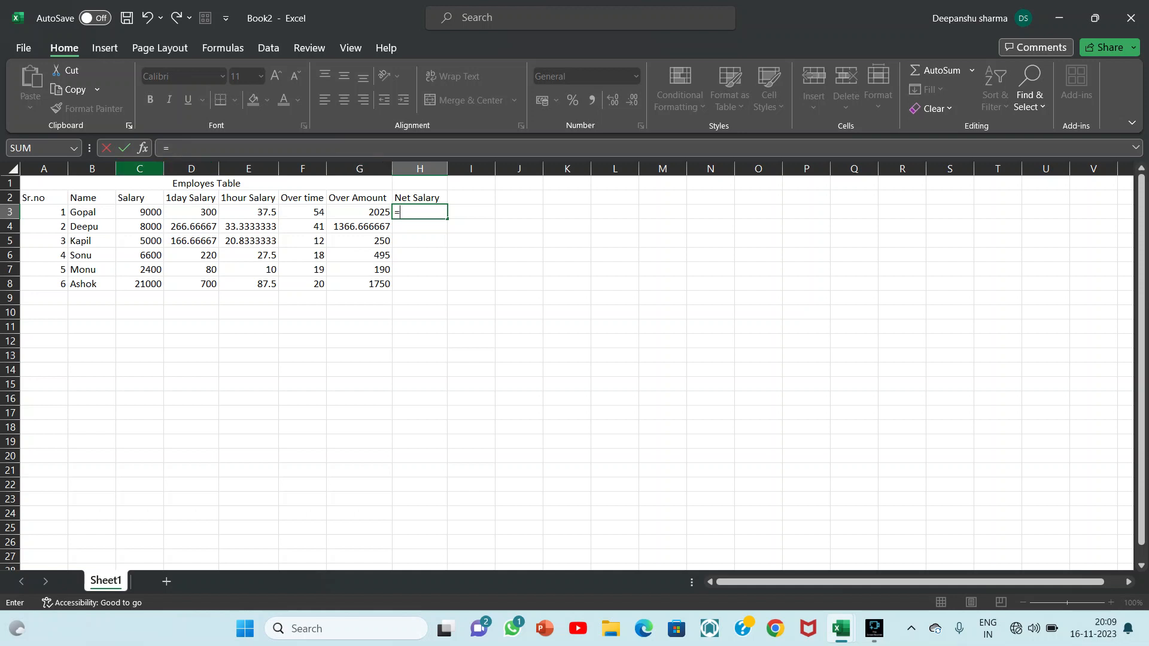
pyautogui.click(140, 169)
pyautogui.press('BackSpace')
pyautogui.press('BackSpace')
pyautogui.press('BackSpace')
pyautogui.press('BackSpace')
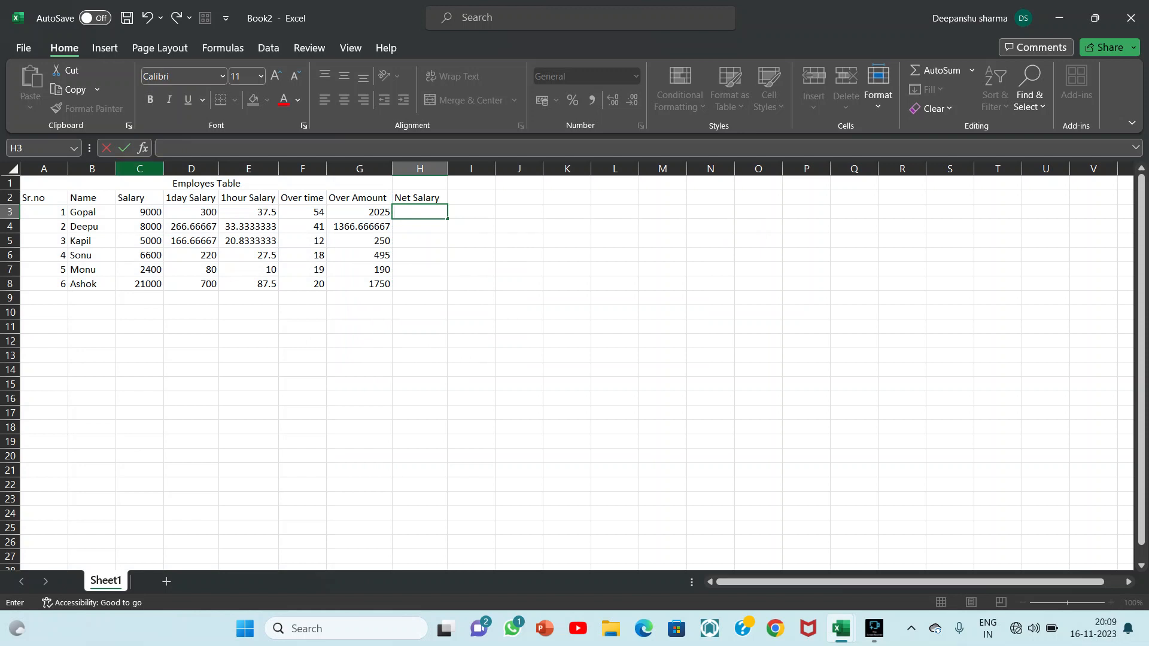
pyautogui.click(139, 169)
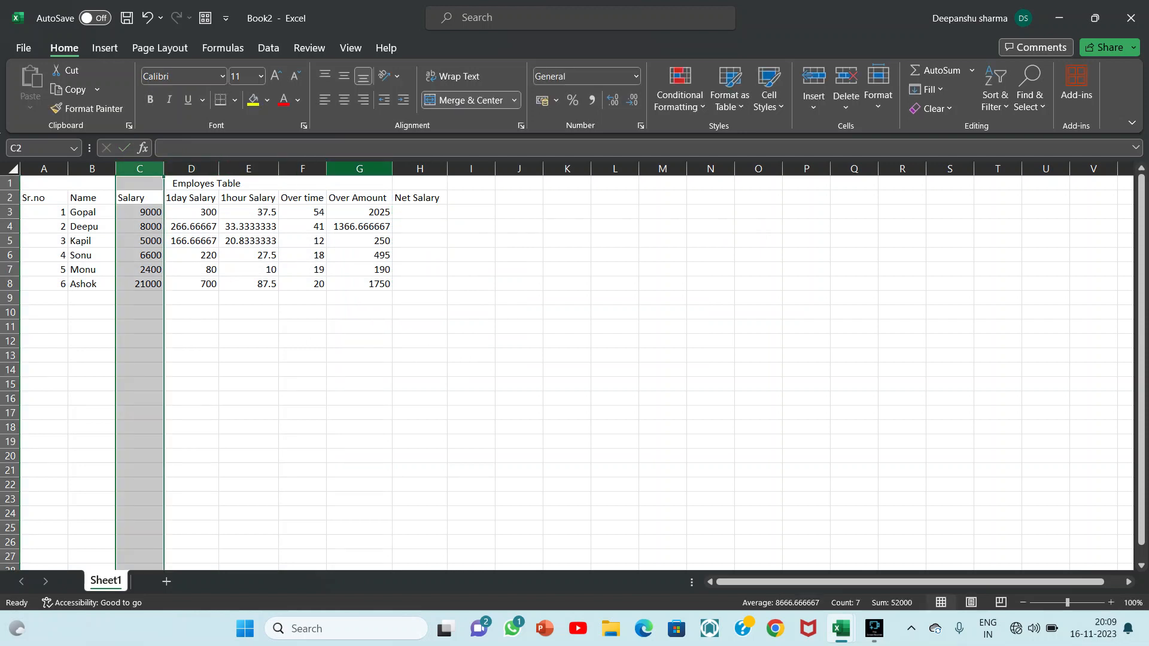
pyautogui.click(360, 168)
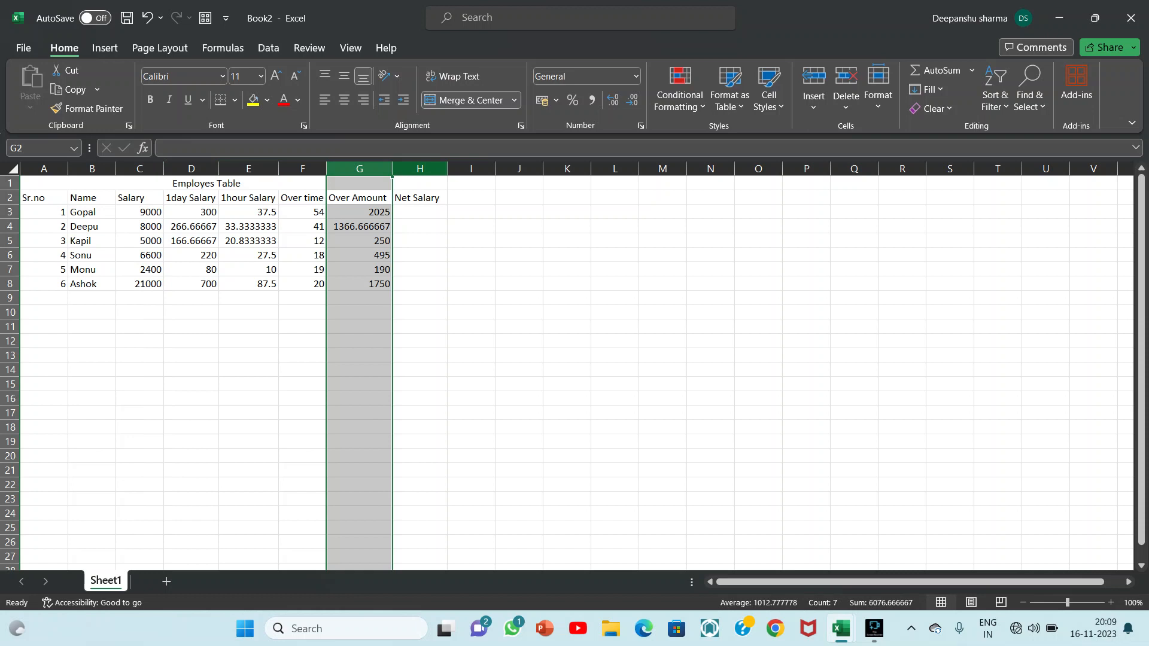
# Step: Calculate the net salary in cell H3 with the formula =C3+G3 and fill it down through H8
pyautogui.click(420, 211)
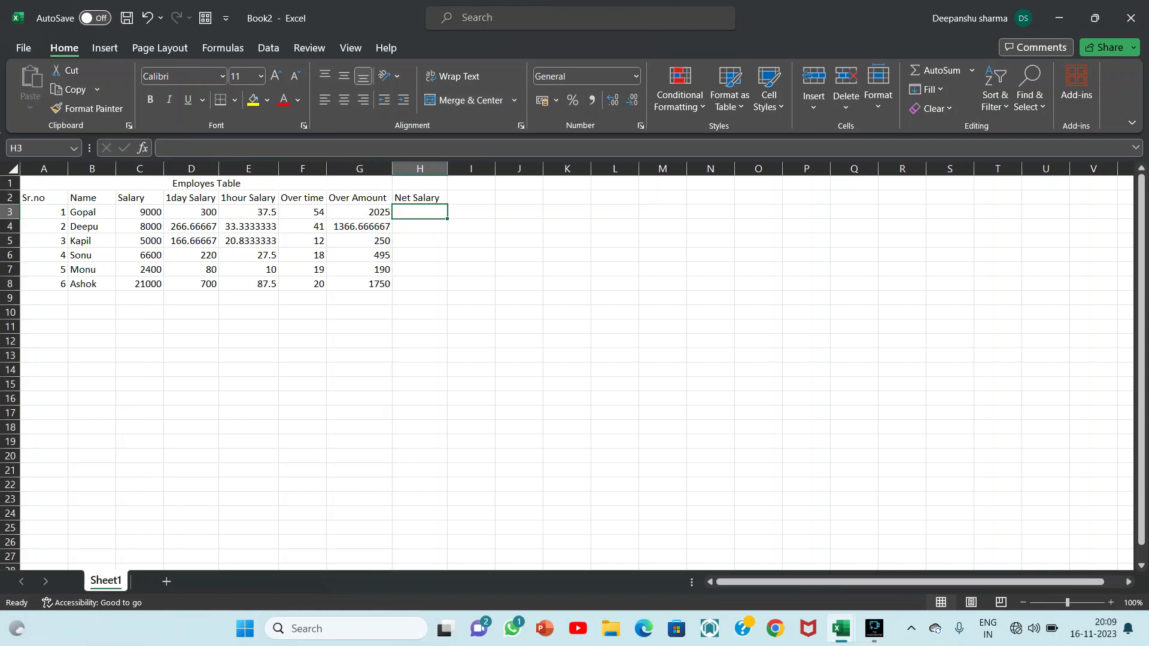
pyautogui.write('=c3')
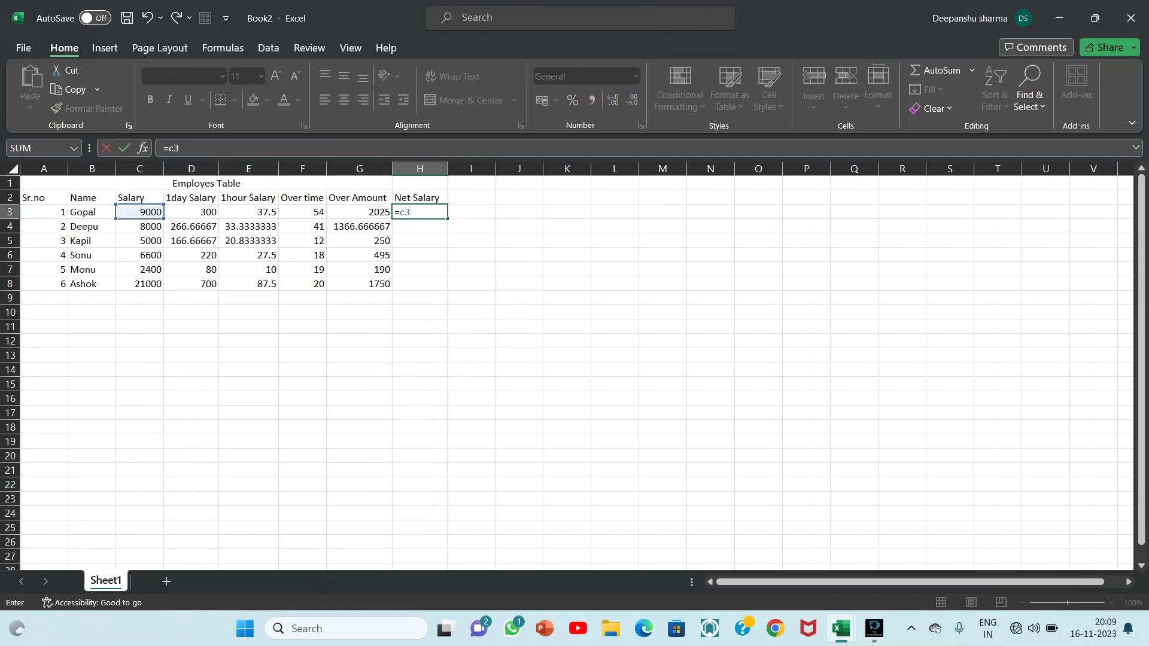
pyautogui.write('+g3')
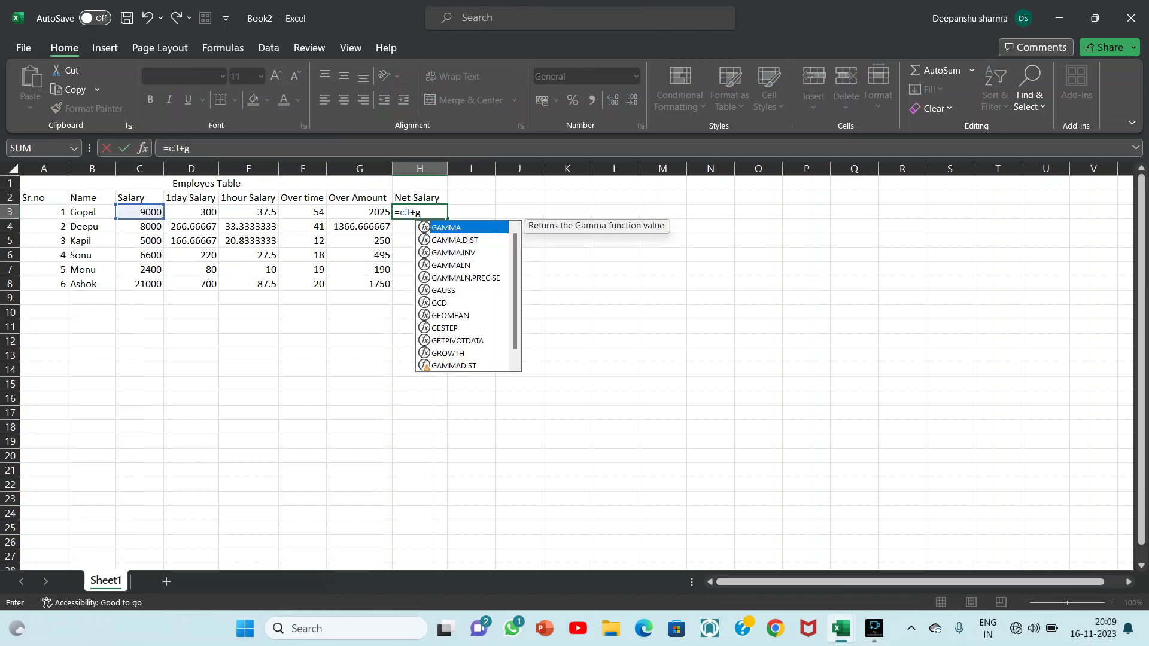
pyautogui.press('Return')
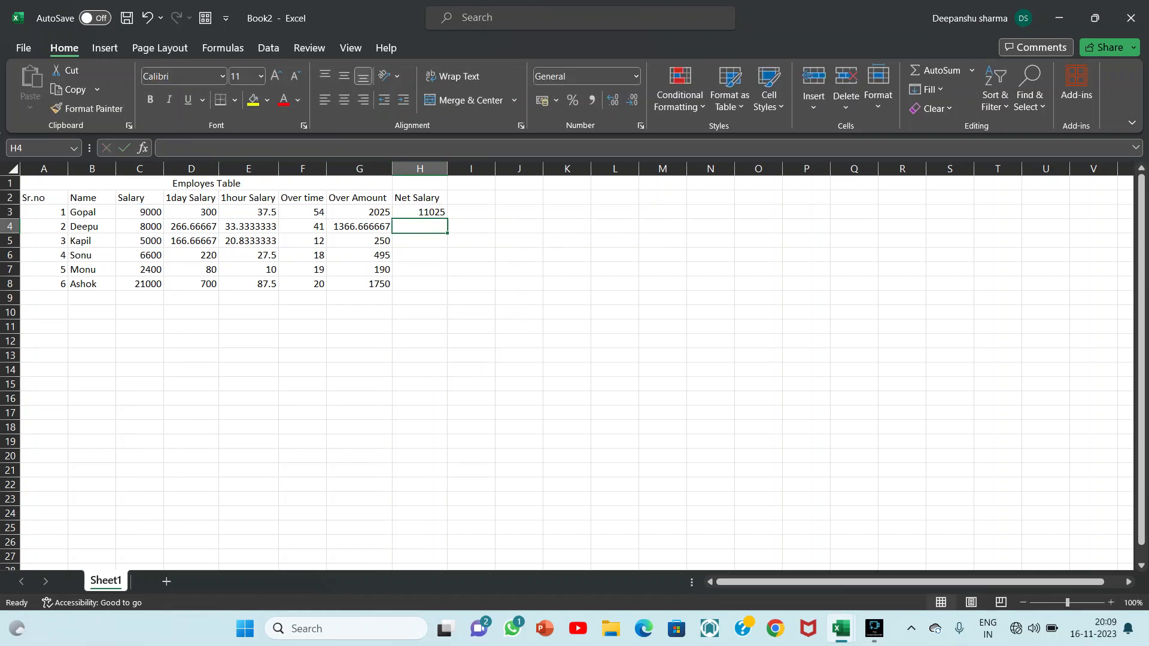
pyautogui.click(419, 212)
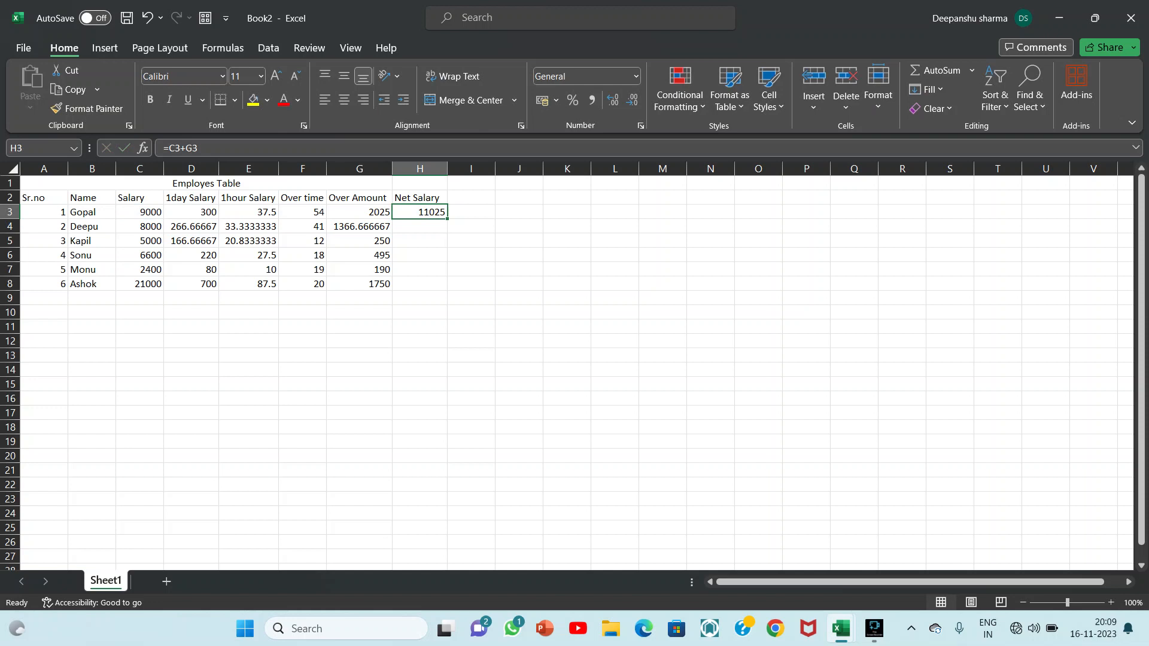
pyautogui.doubleClick(447, 219)
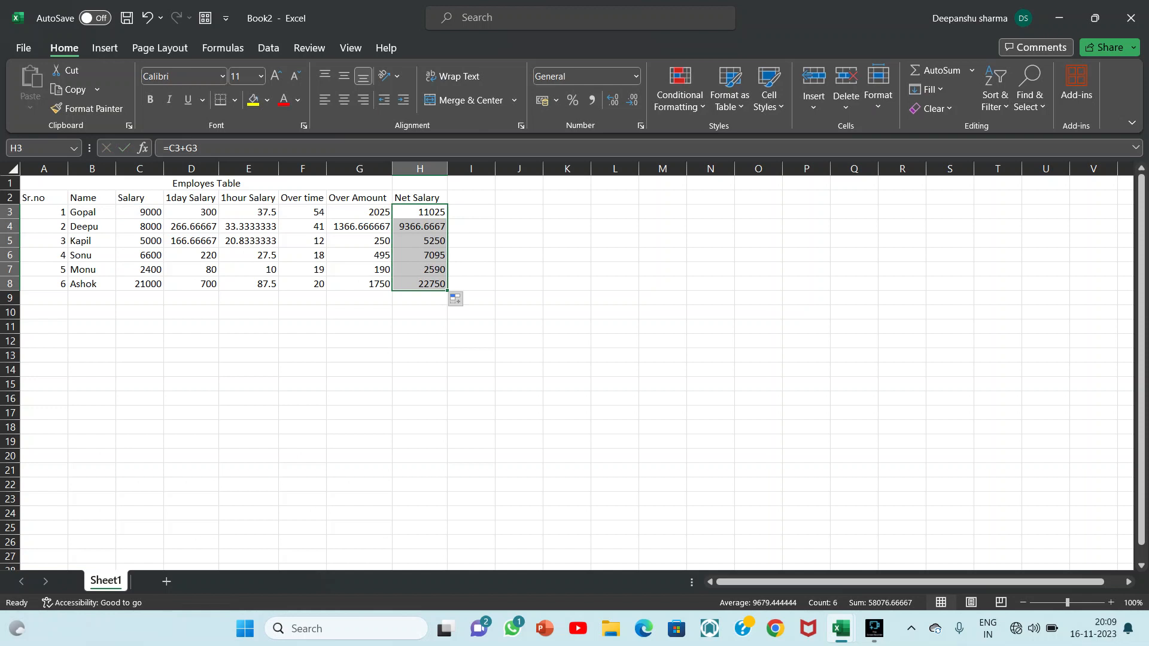
pyautogui.click(519, 370)
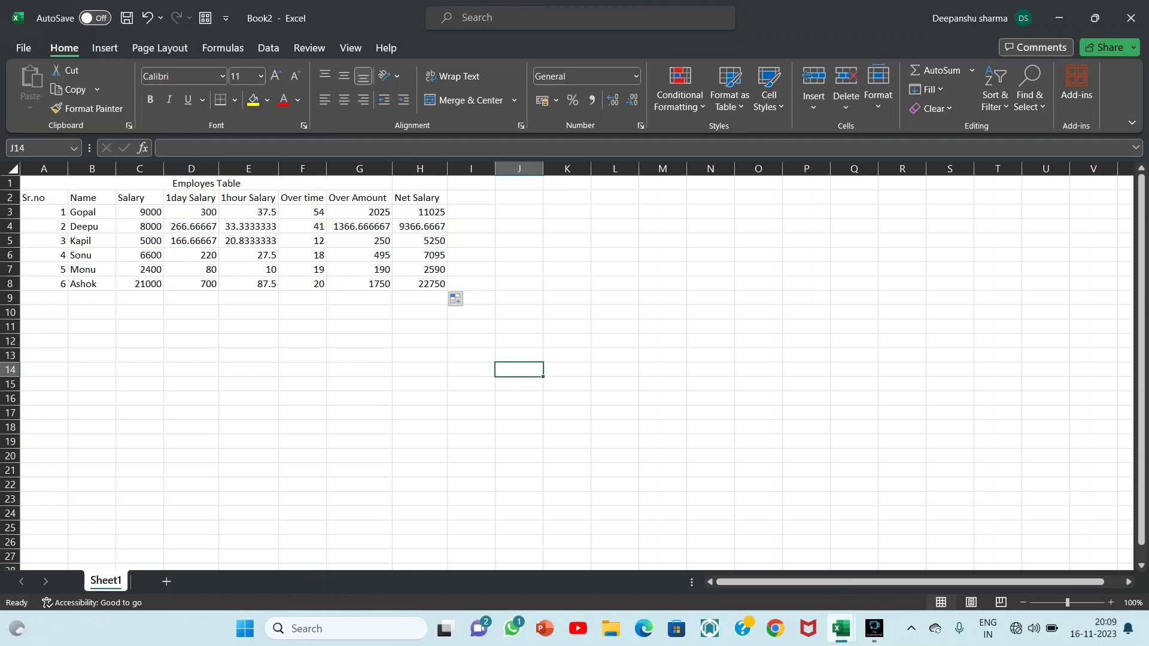
pyautogui.moveTo(873, 628)
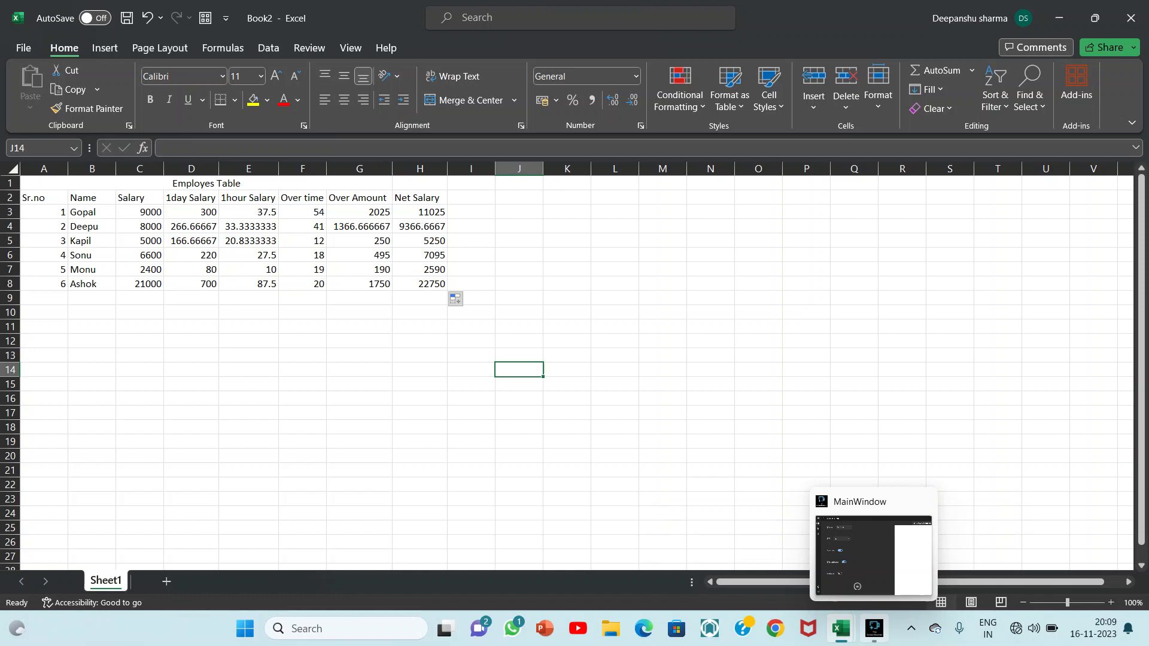
pyautogui.click(874, 628)
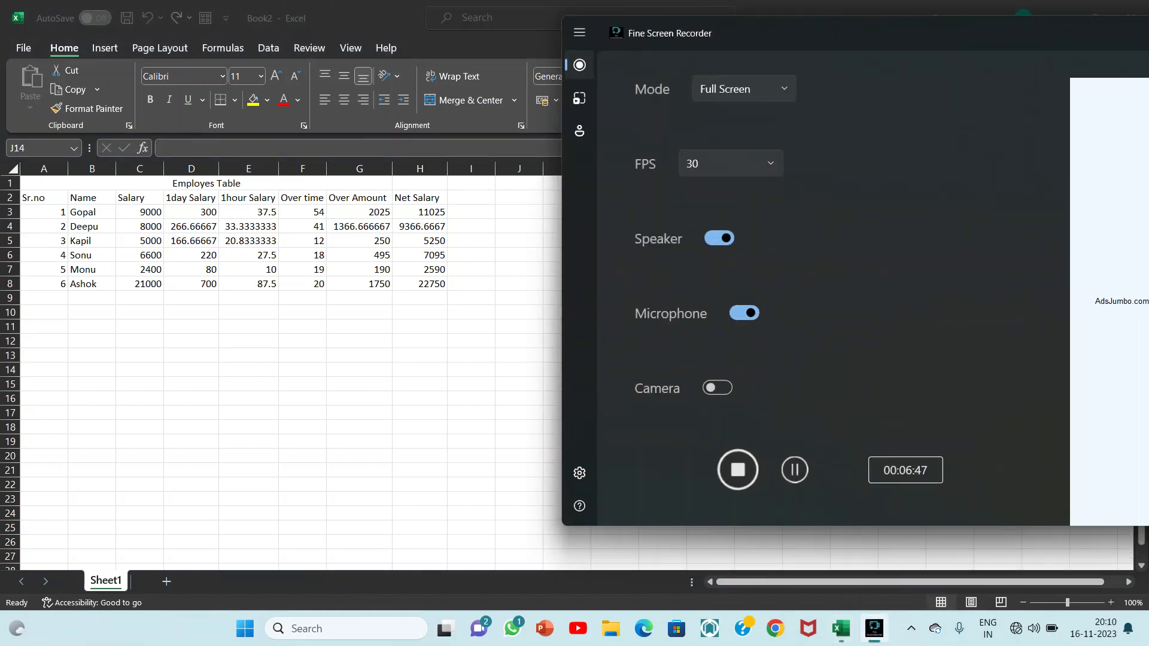